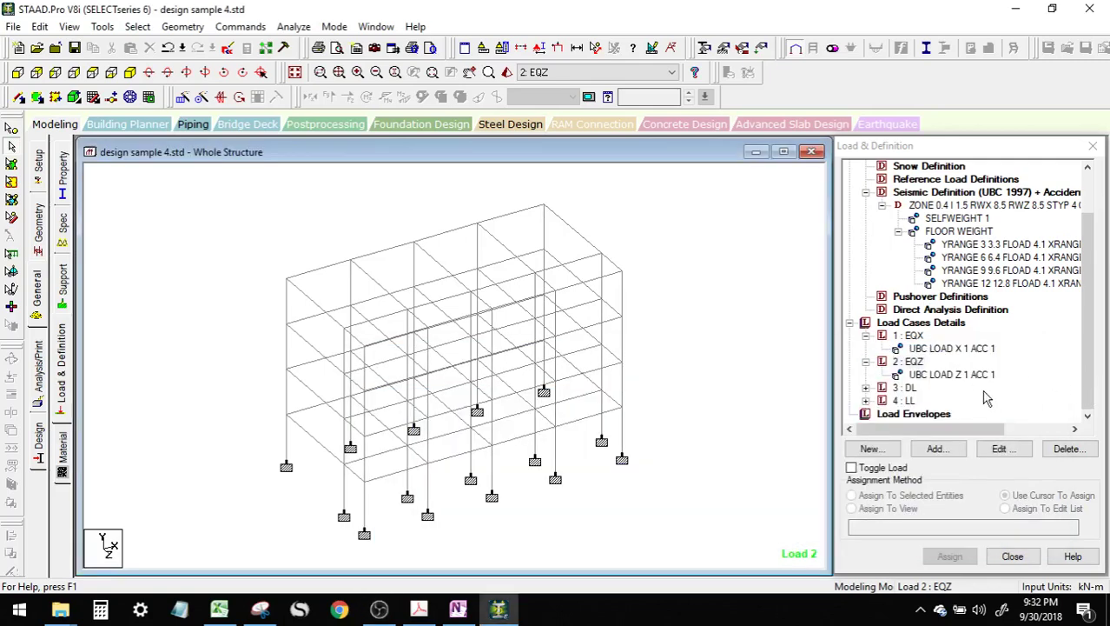
- Review the existing EQX, EQZ and DL load cases without changing them
click(866, 362)
click(867, 348)
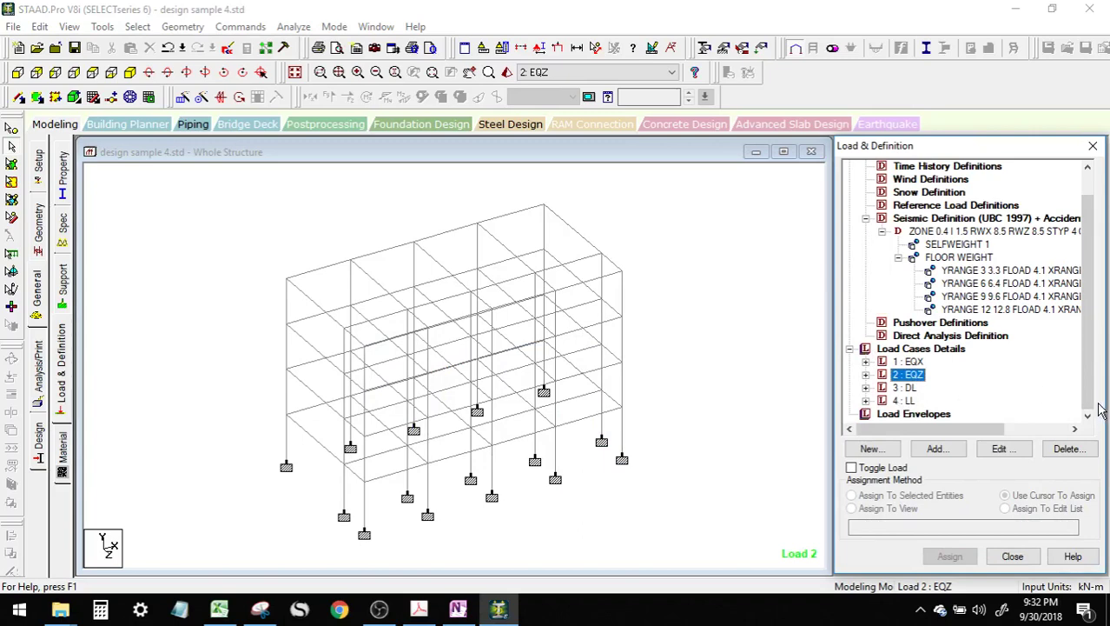
click(906, 388)
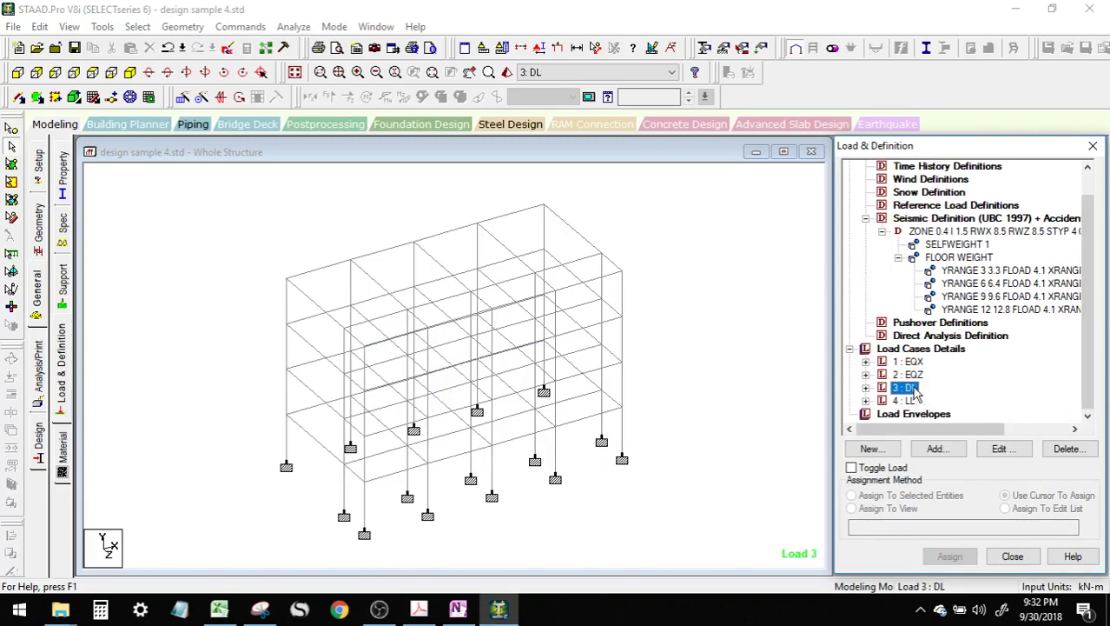
double_click(908, 362)
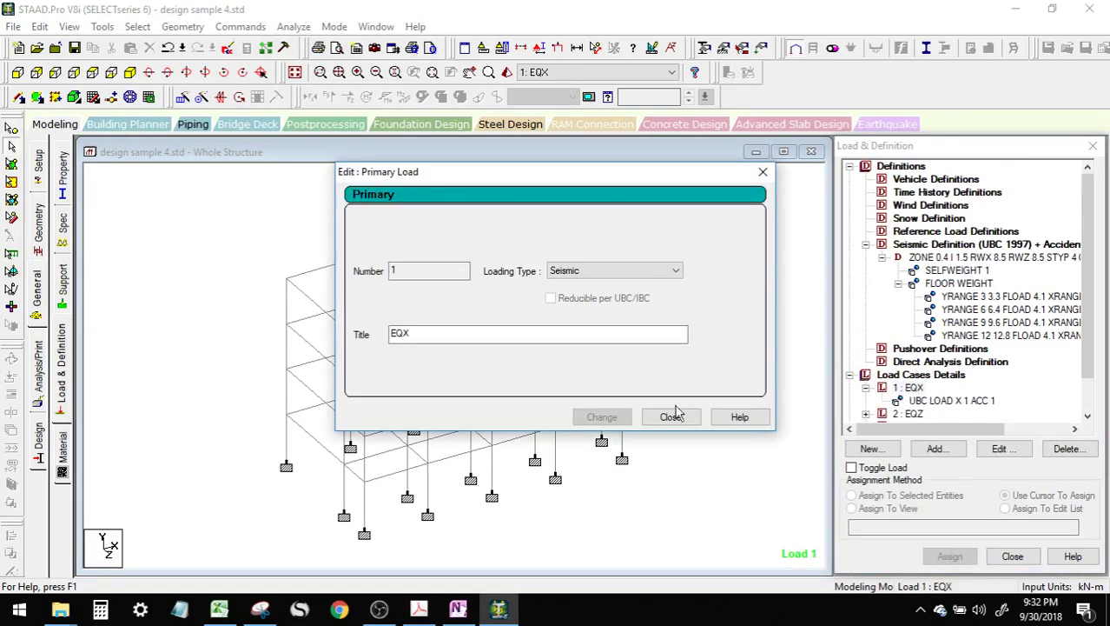
click(671, 417)
drag(1096, 365, 1096, 396)
click(911, 338)
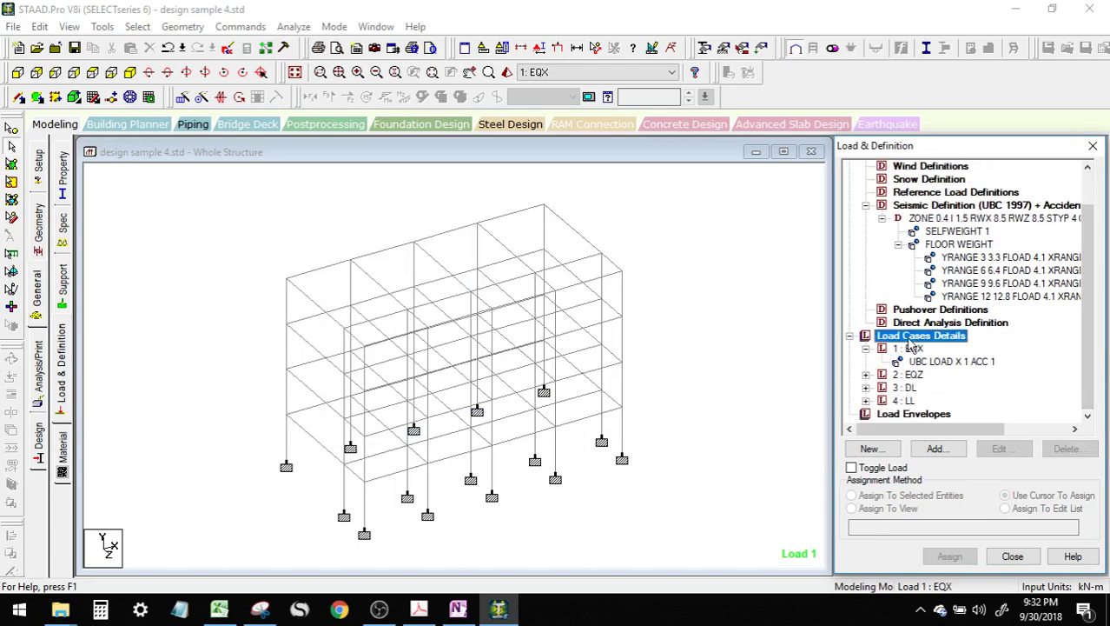
- Auto-generate the ACI Table1 load combinations and add them as load cases 5–13
click(934, 449)
click(292, 177)
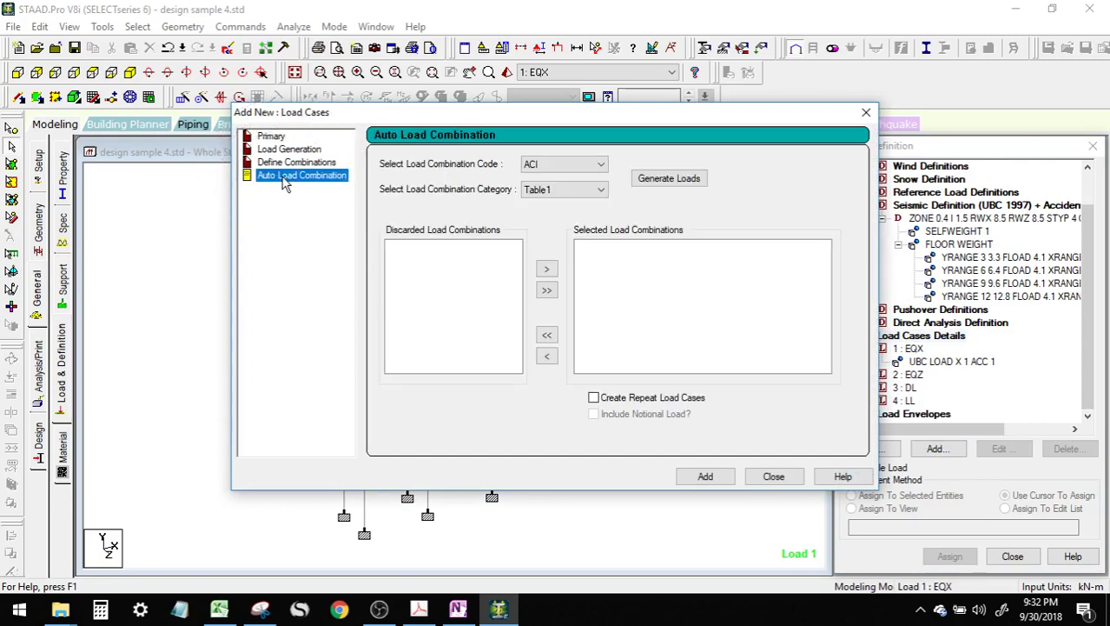
drag(606, 117, 603, 55)
click(598, 103)
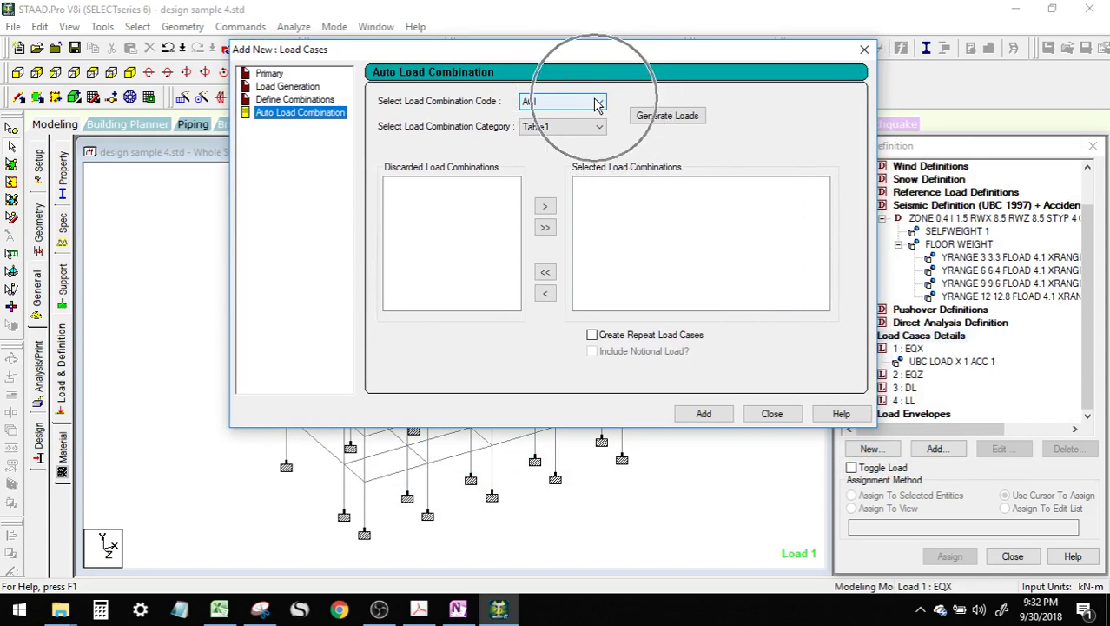
click(655, 120)
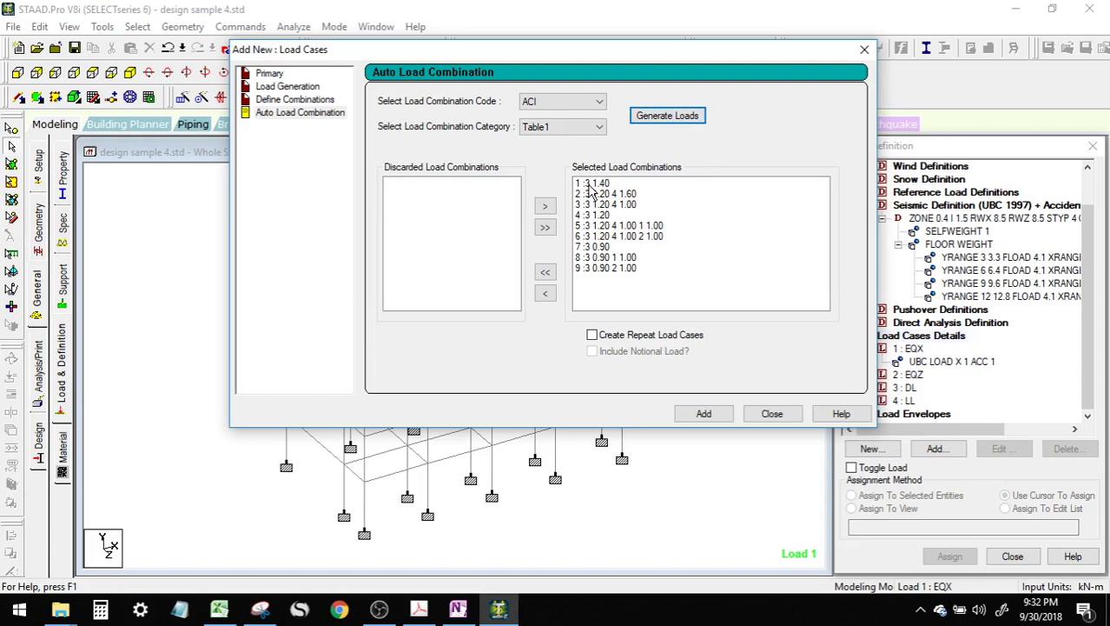
drag(558, 59, 436, 55)
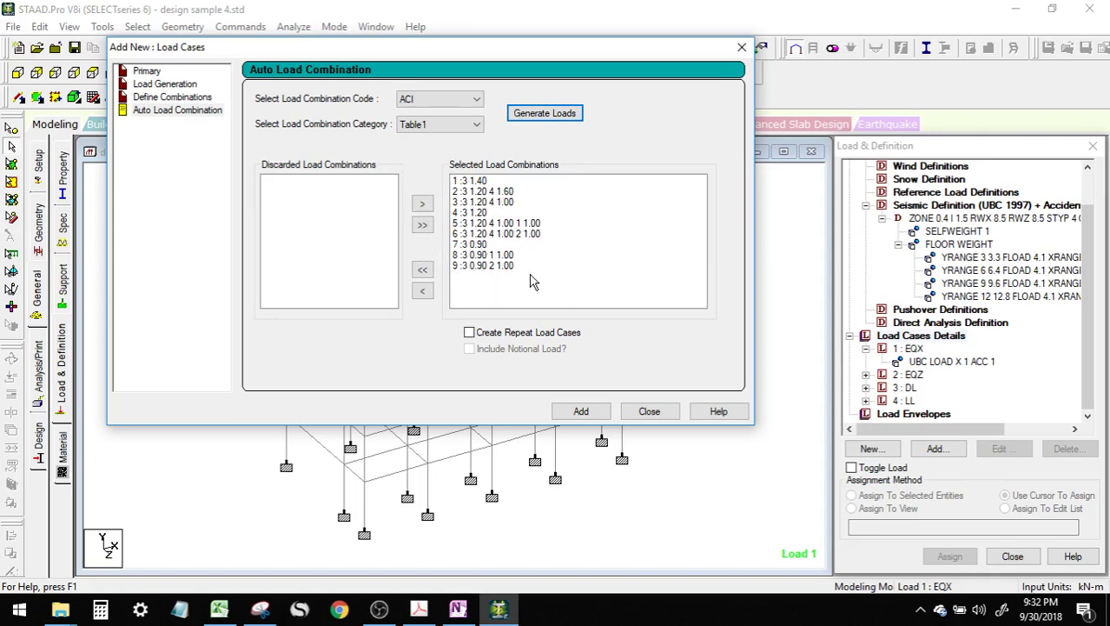
click(596, 414)
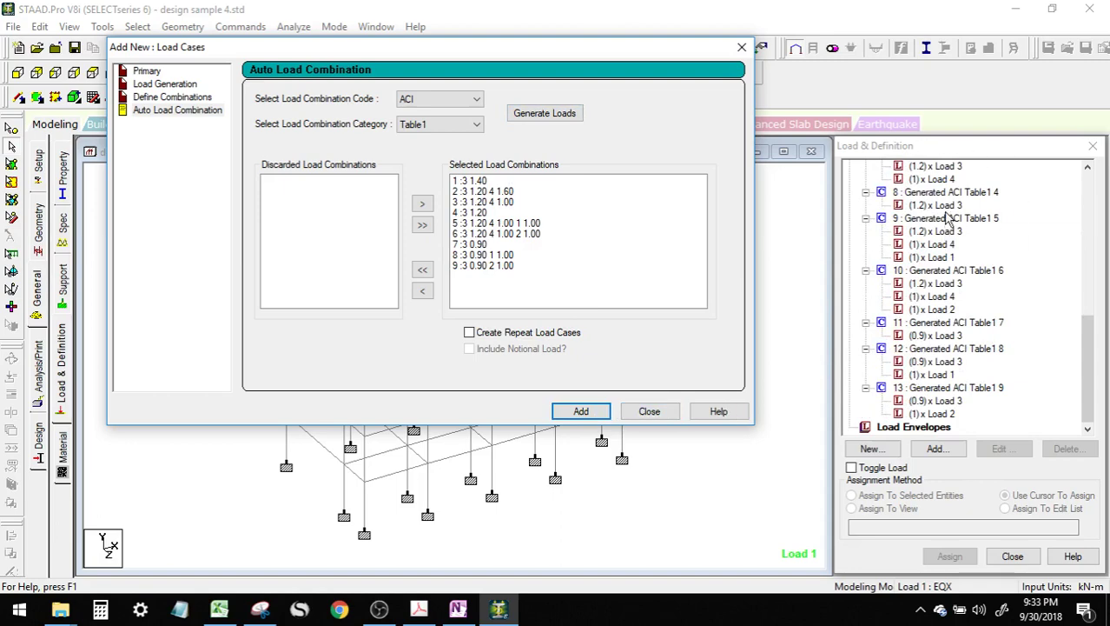
- Close the new load cases window and return to the model
click(661, 411)
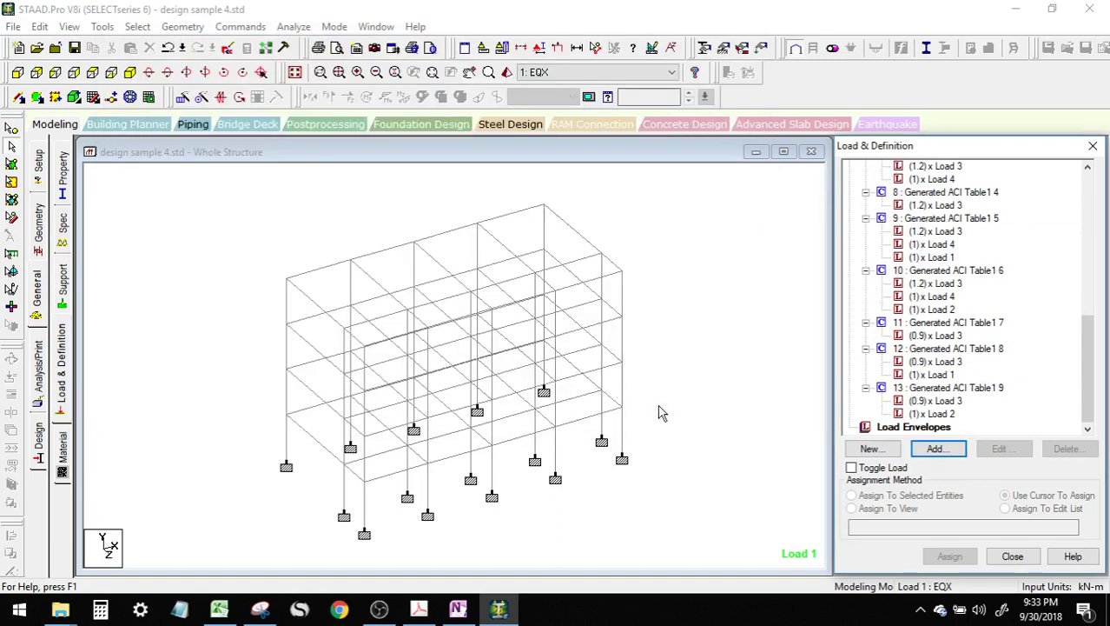
drag(1089, 408, 1096, 322)
click(716, 359)
- Rename load combination 5 (1.4 × Load 3) to 1.4DL
click(951, 274)
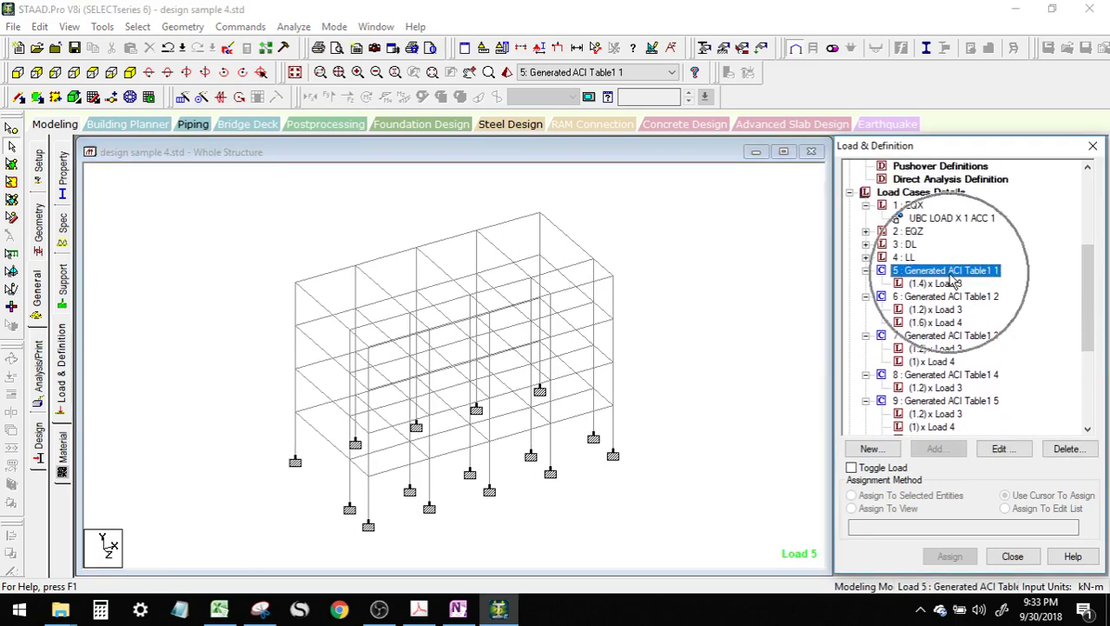
click(999, 448)
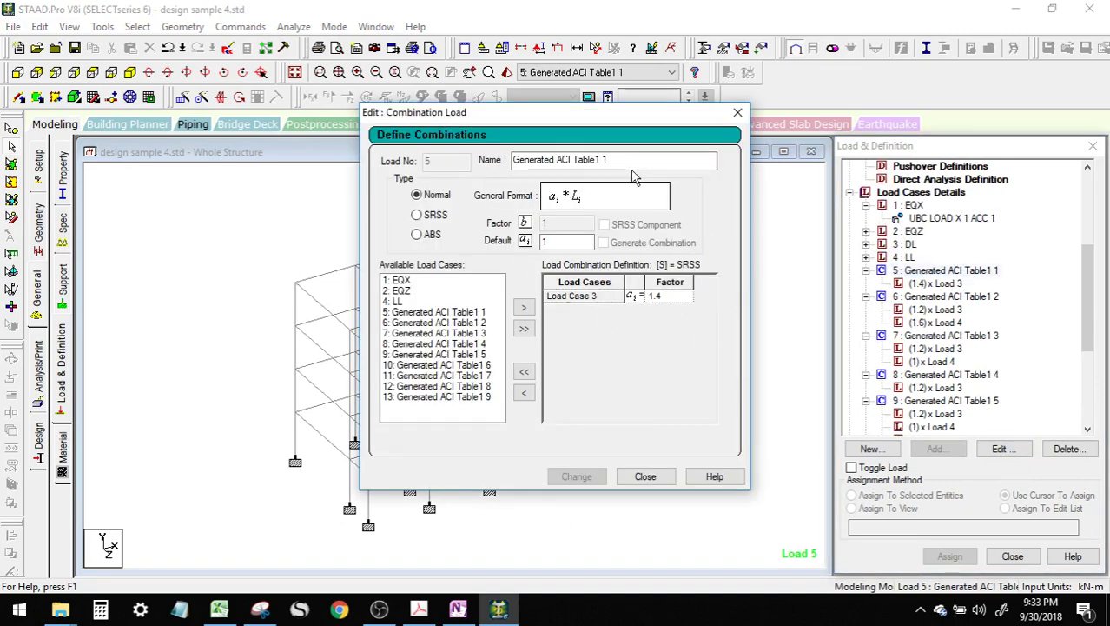
drag(634, 163, 456, 155)
text(1.4DL)
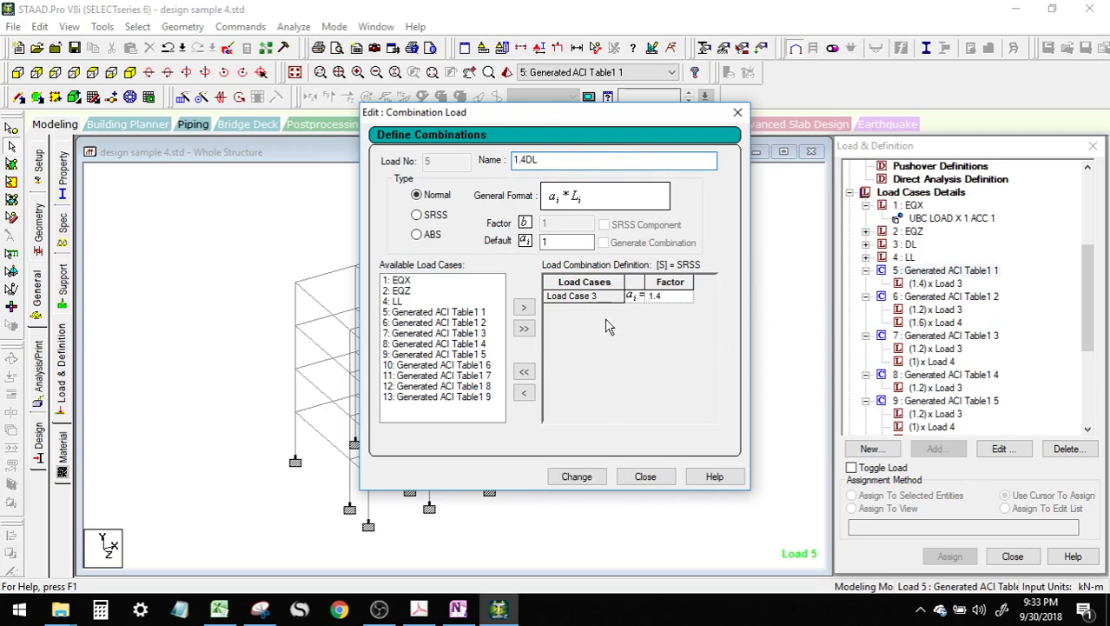
click(593, 480)
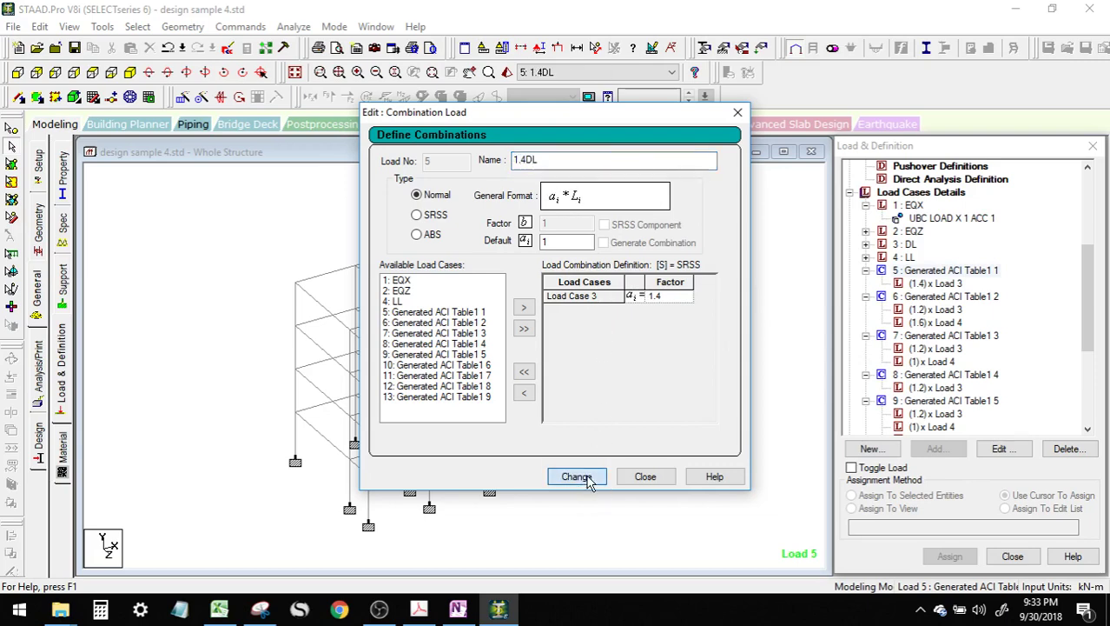
click(641, 478)
mouse_move(1087, 300)
mouse_down()
mouse_move(1087, 325)
mouse_move(1087, 309)
mouse_up()
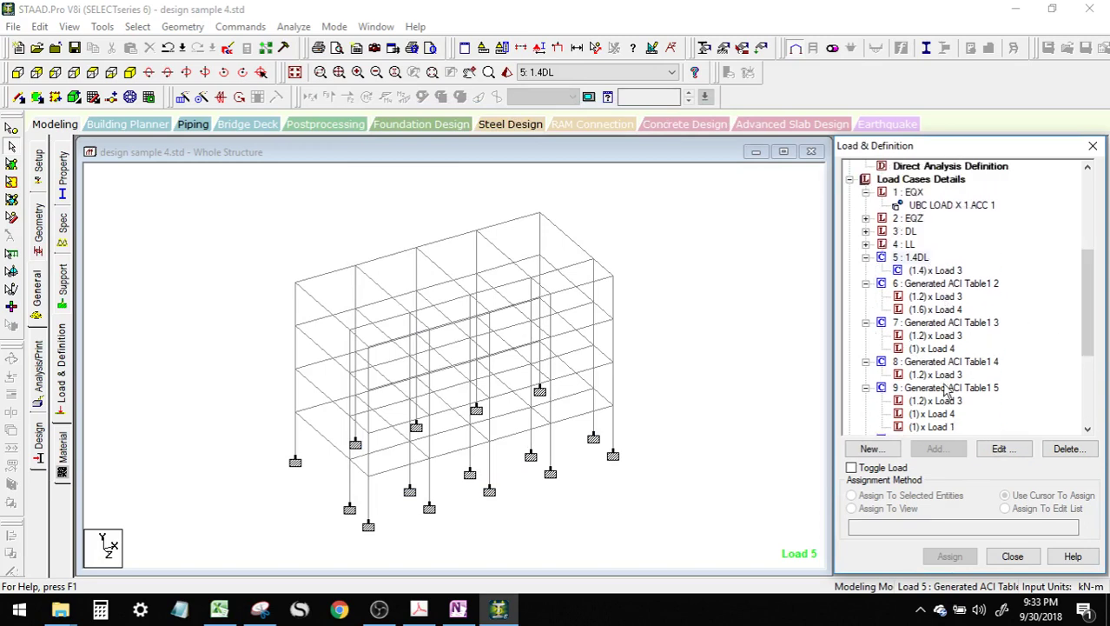
drag(1087, 332, 1087, 393)
click(720, 402)
- Add a Perform Analysis command with No Print to the analysis commands
click(41, 368)
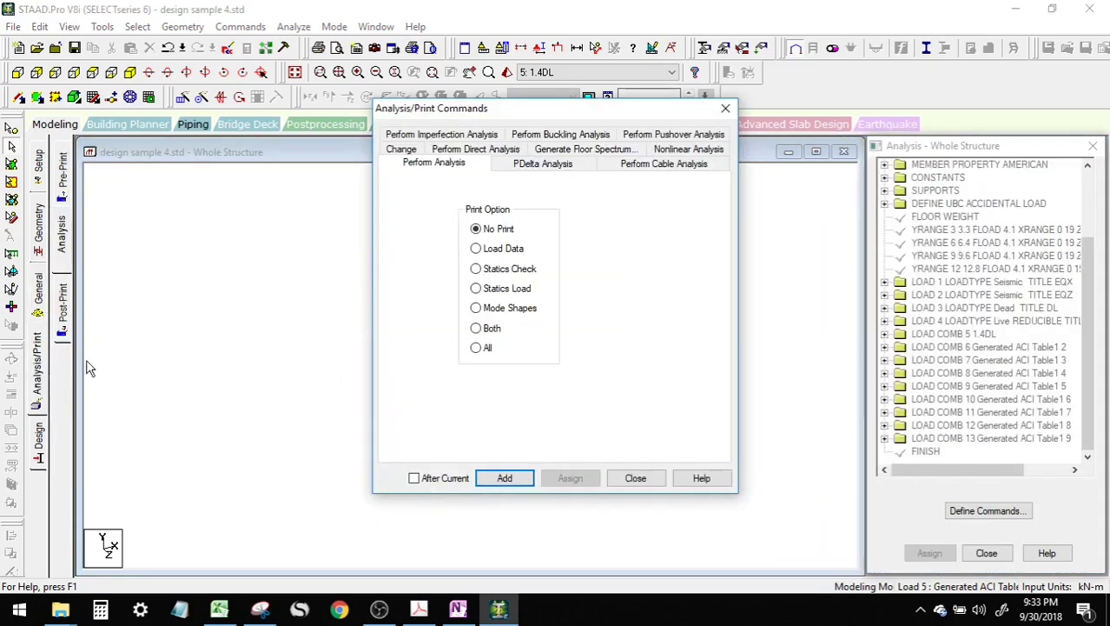
click(503, 476)
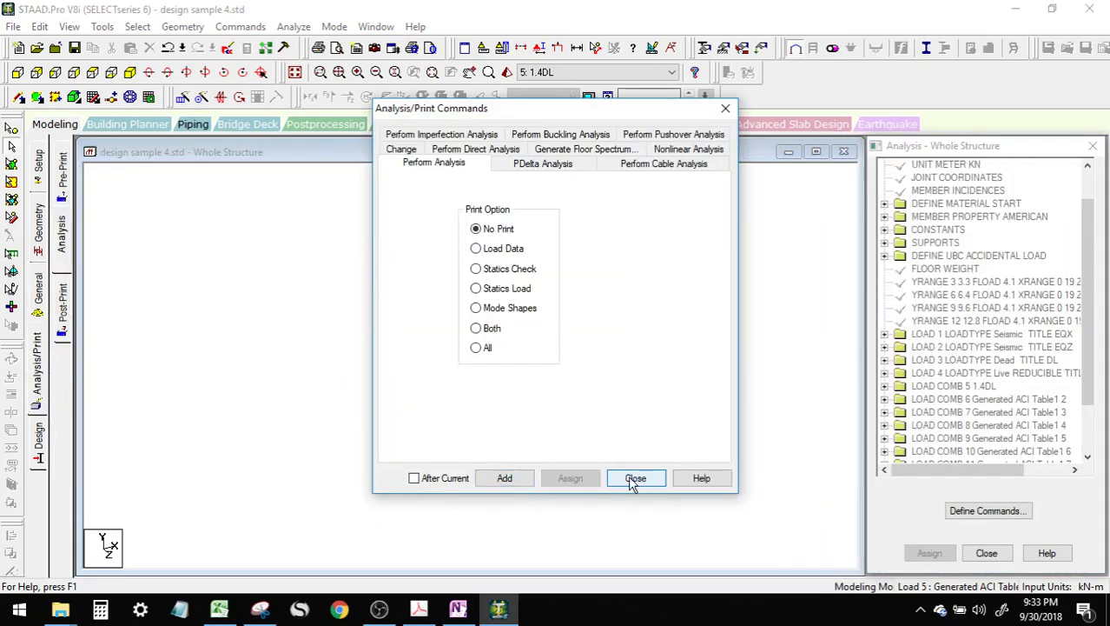
click(633, 478)
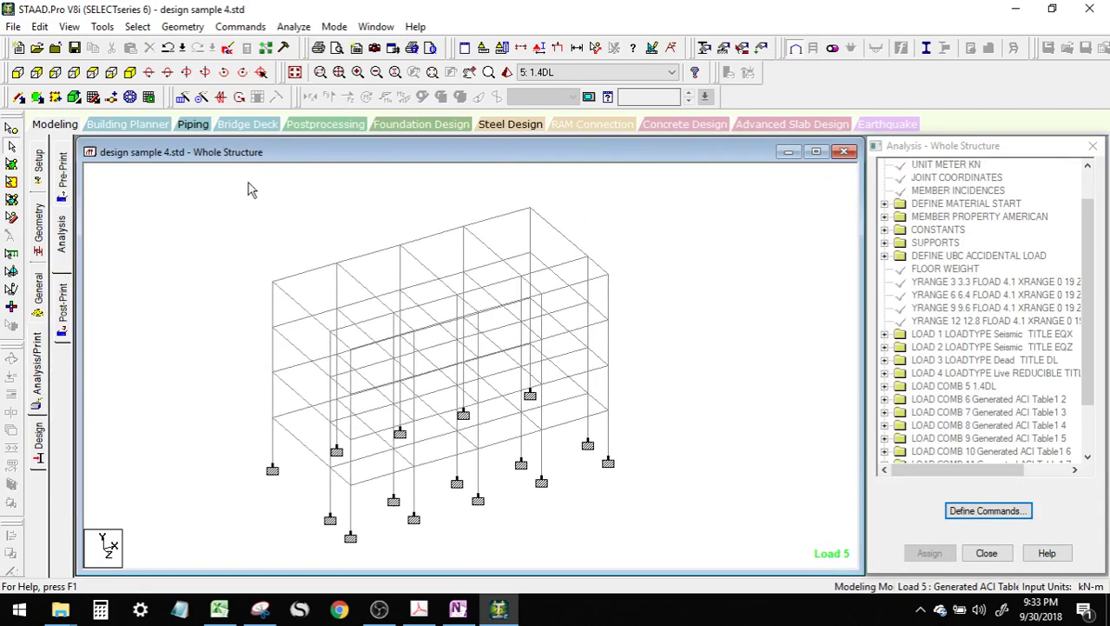
- Save design sample 4.std over the current file and run the analysis
click(74, 49)
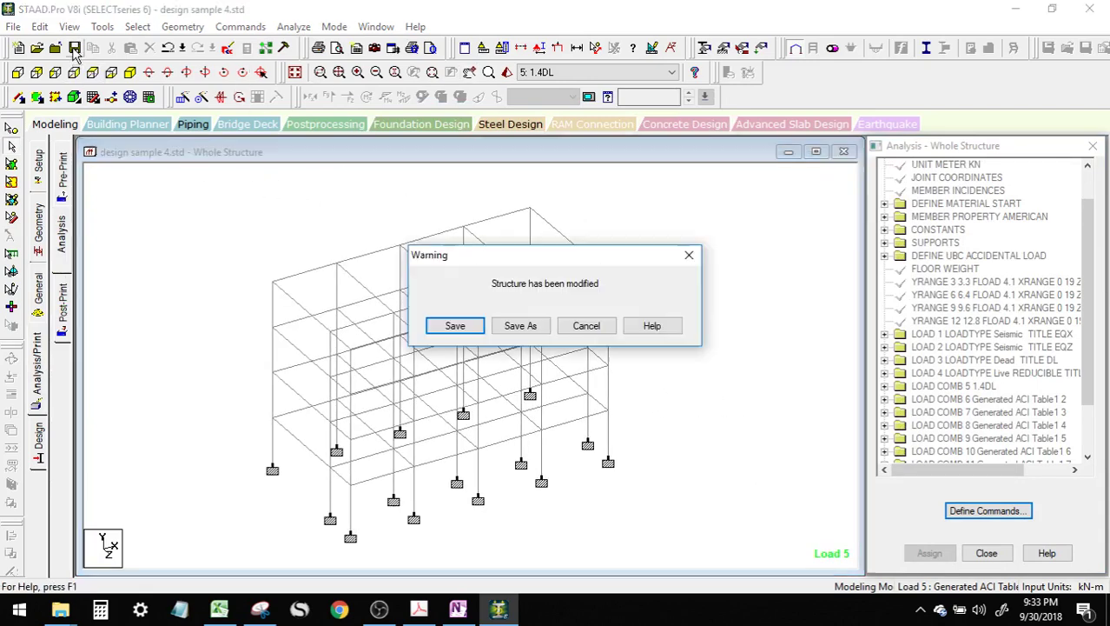
click(453, 325)
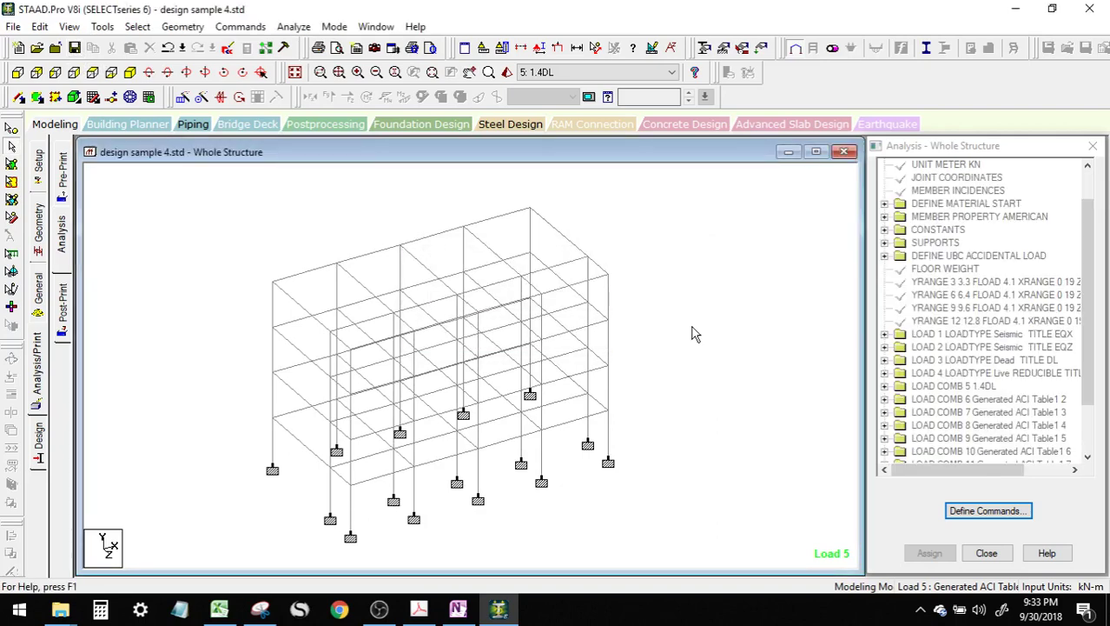
click(294, 26)
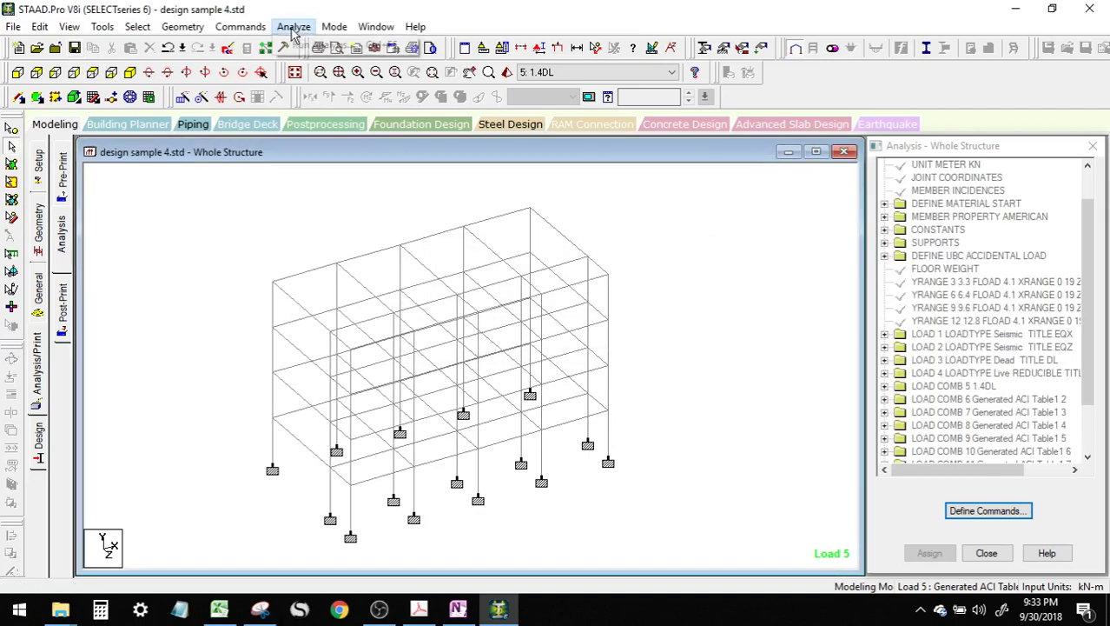
click(304, 42)
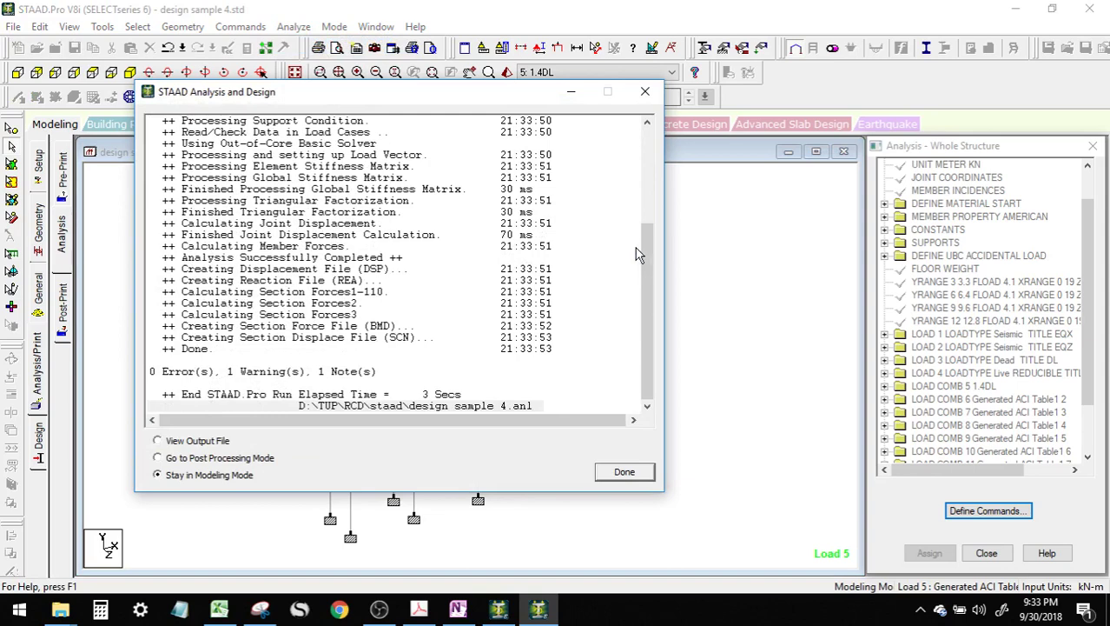
- Open design sample 4.anl in the Output Viewer and enlarge the window
click(198, 444)
click(599, 476)
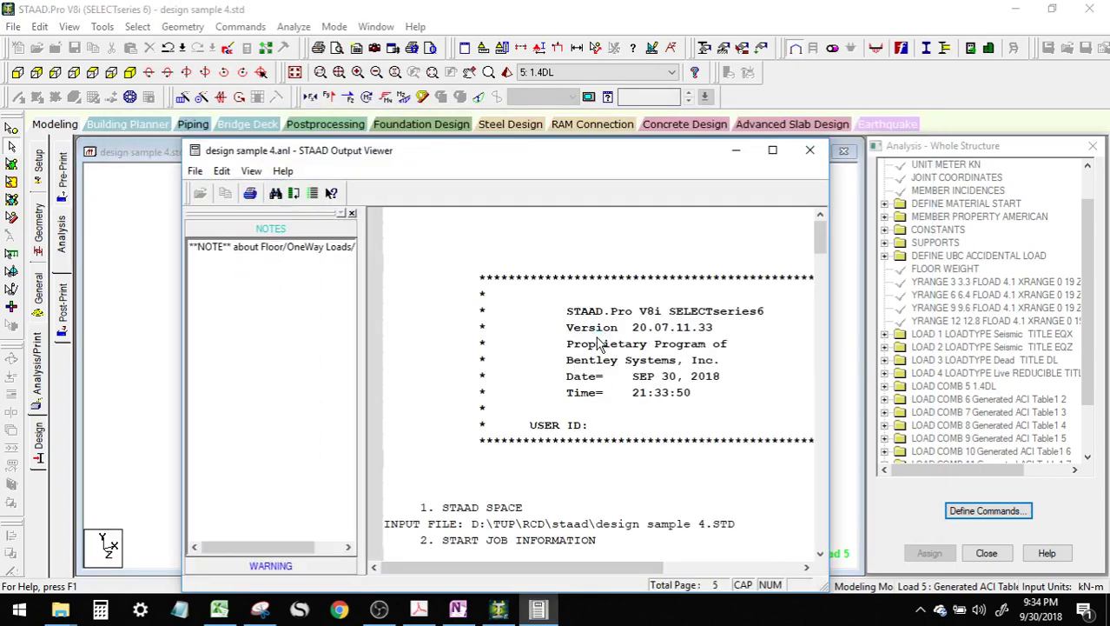
drag(492, 157, 396, 43)
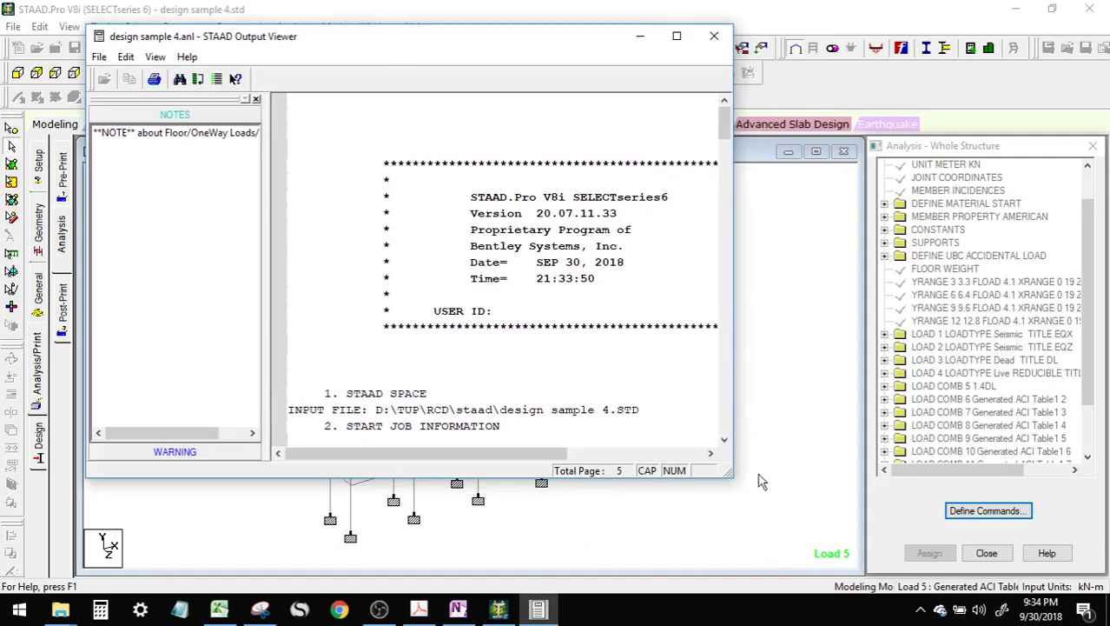
drag(734, 474, 734, 494)
drag(836, 517, 901, 530)
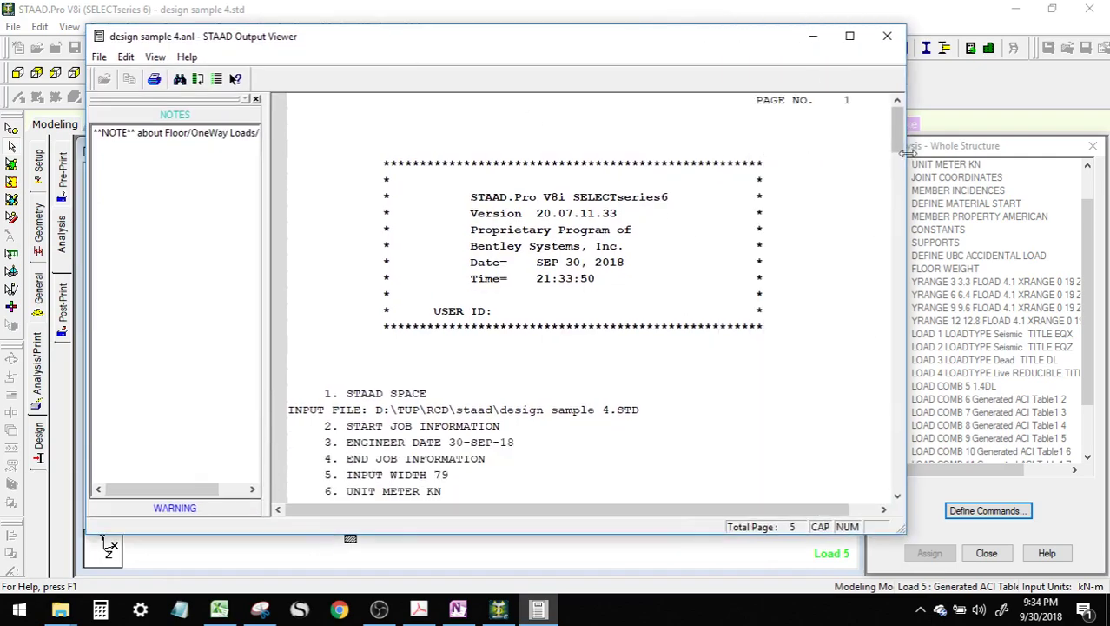
drag(906, 146, 913, 258)
- Locate the UBC 97 base shear line V = 0.2329 × 4713.89 = 1098.06 KN
click(174, 507)
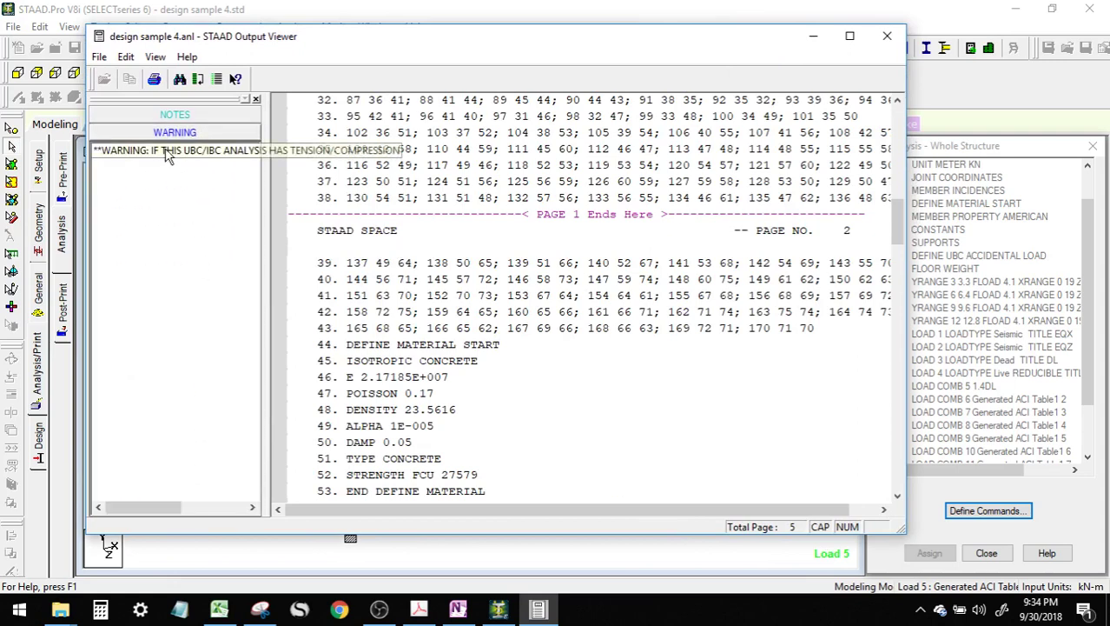
click(168, 155)
click(638, 310)
scroll(650, 335, down, 2)
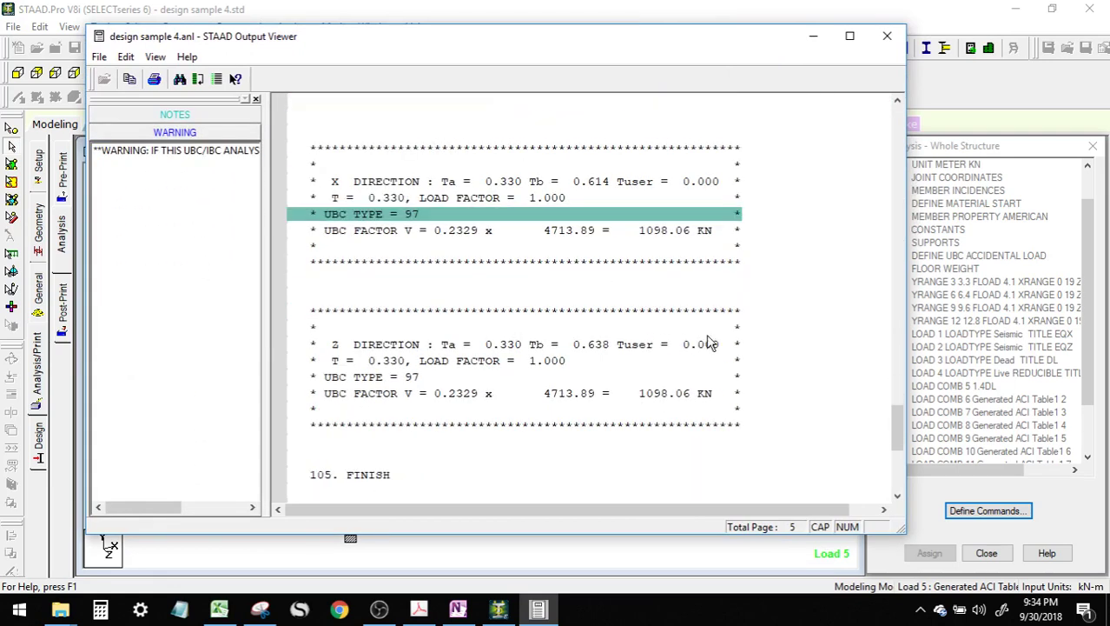
click(664, 235)
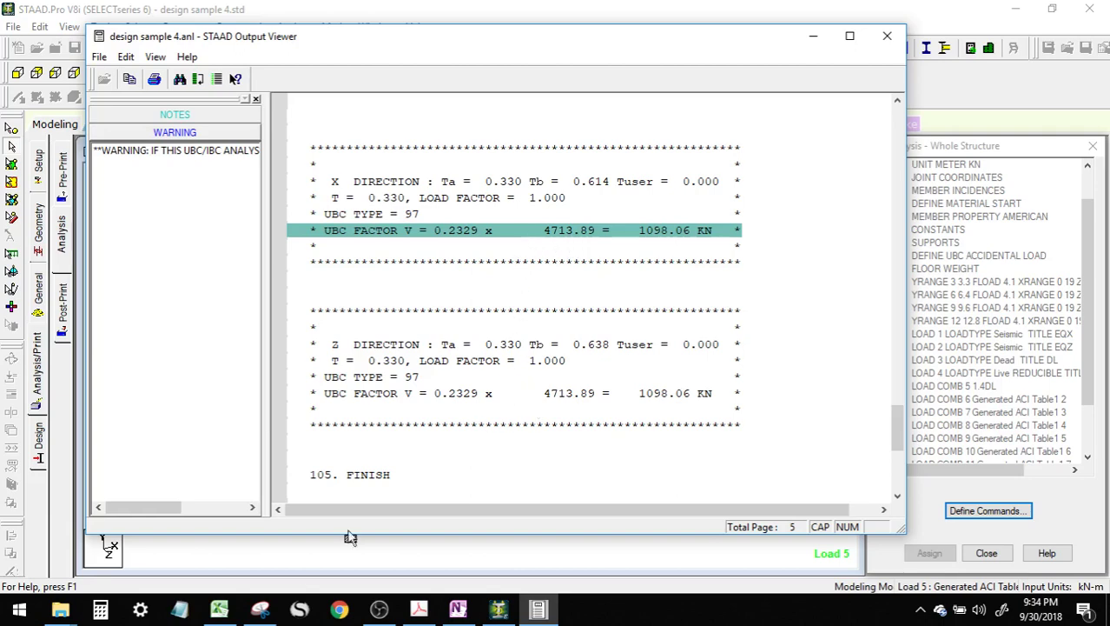
click(219, 610)
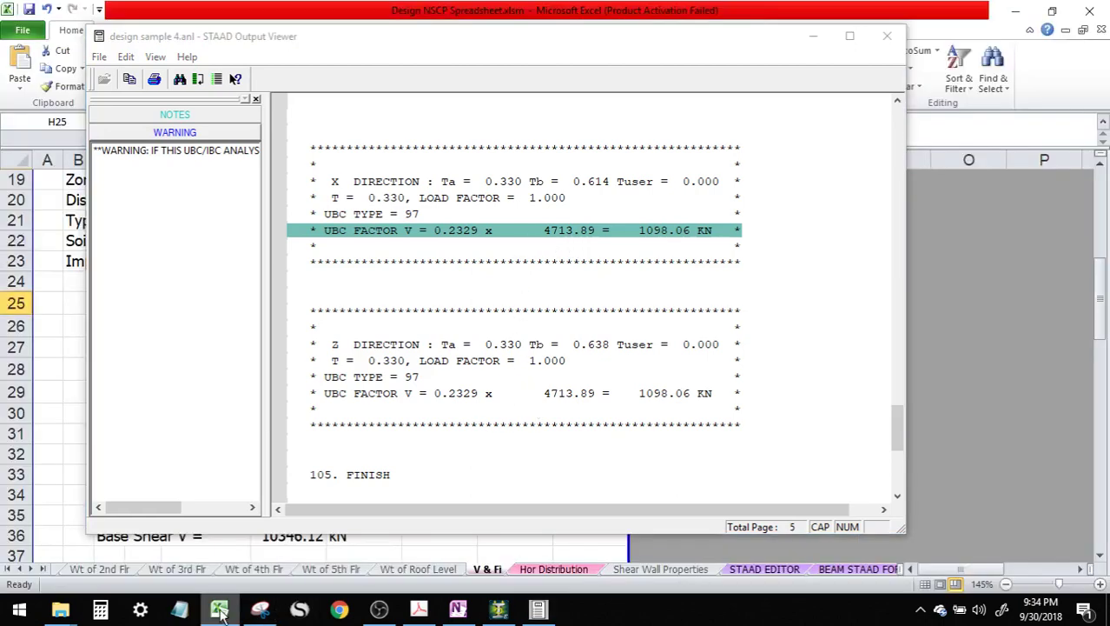
- Switch between the STAAD output report and the base-shear sheet to compare values
click(816, 39)
scroll(461, 382, down, 2)
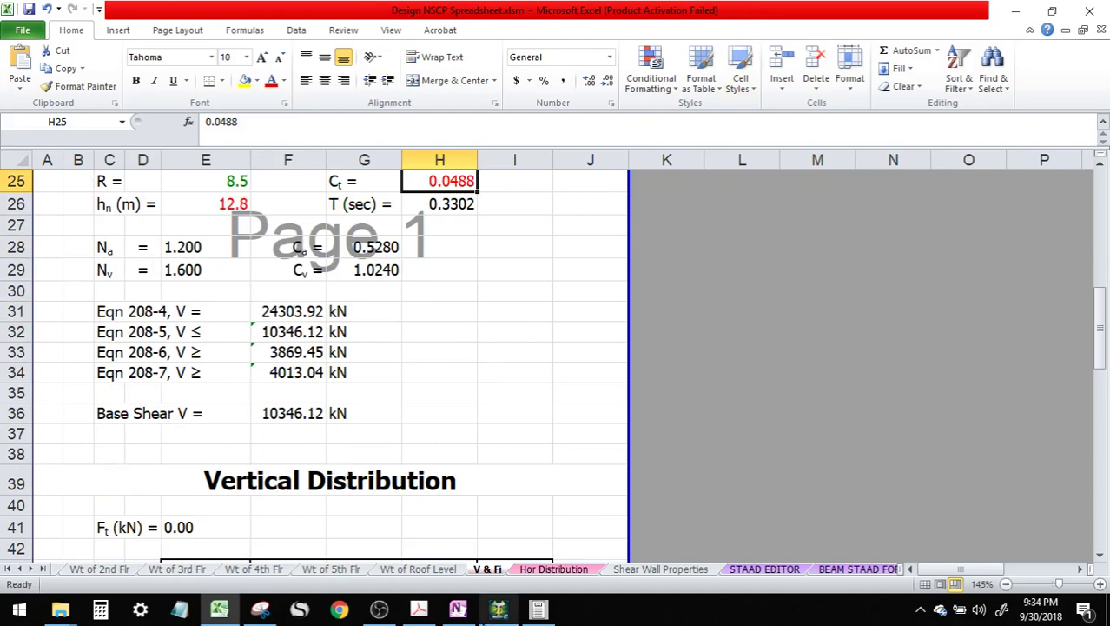
click(498, 610)
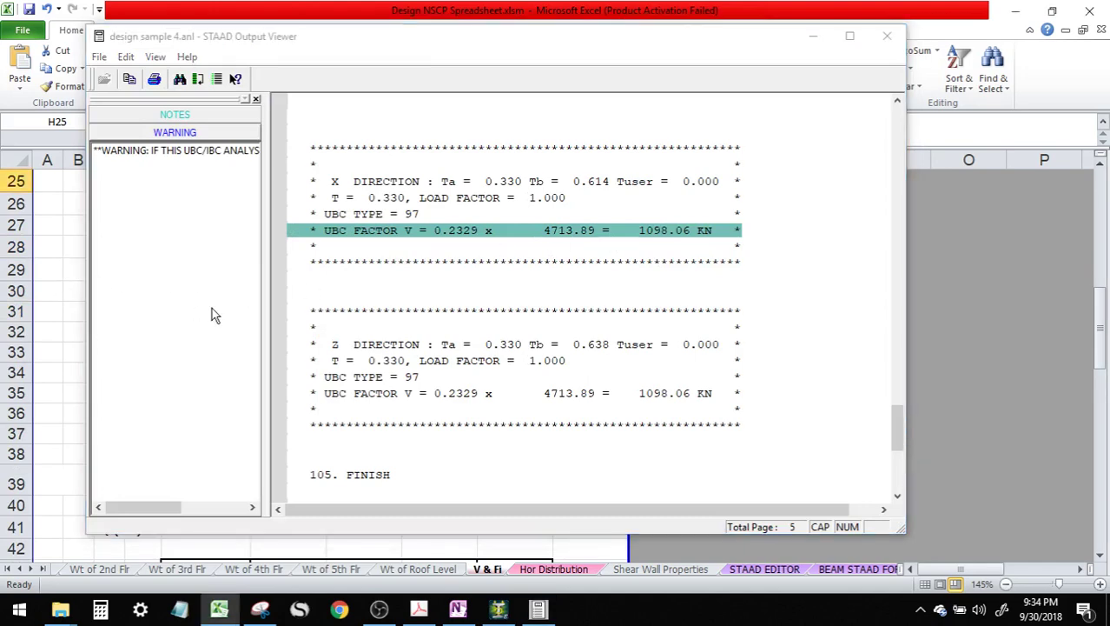
click(813, 35)
scroll(355, 350, up, 3)
scroll(355, 350, up, 3)
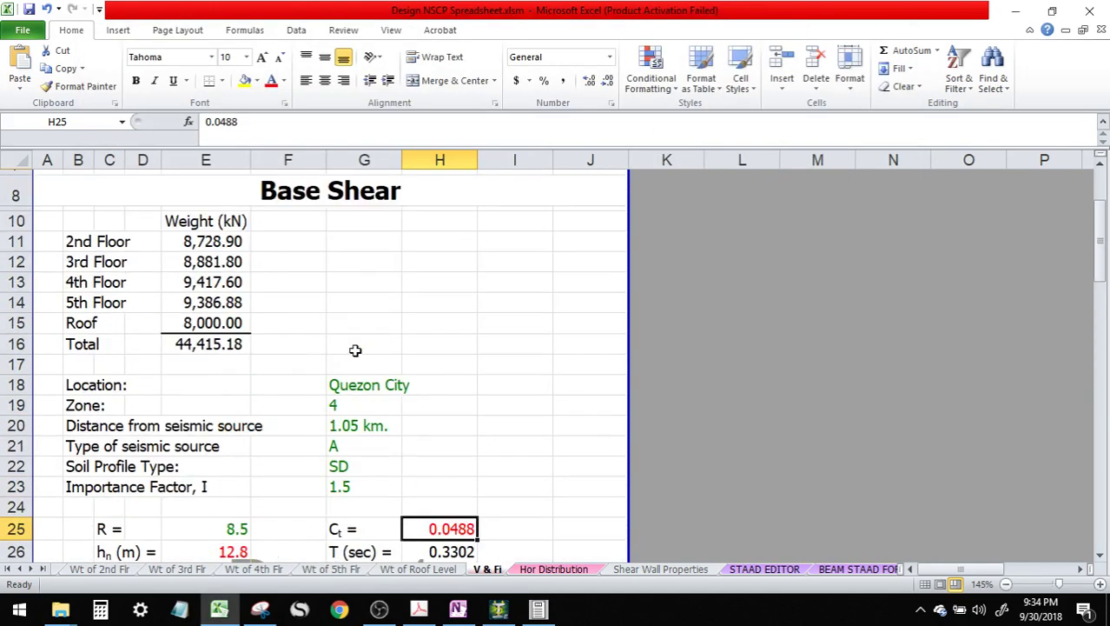
- Enter 4713.89 as the total weight in E16 and check base shear in F36
click(187, 344)
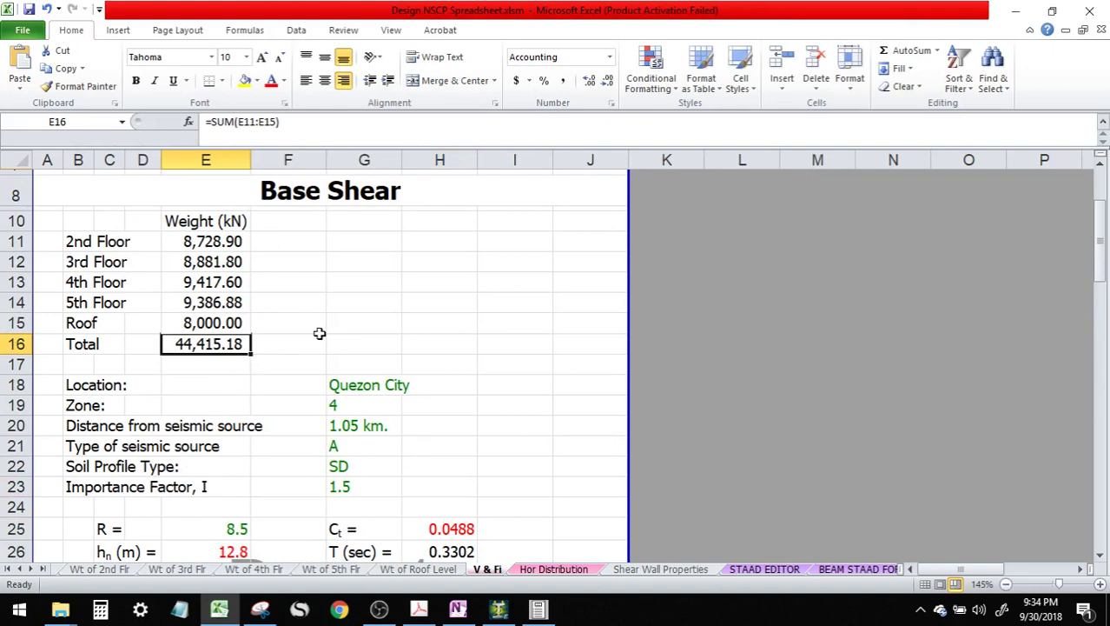
text(4713.89)
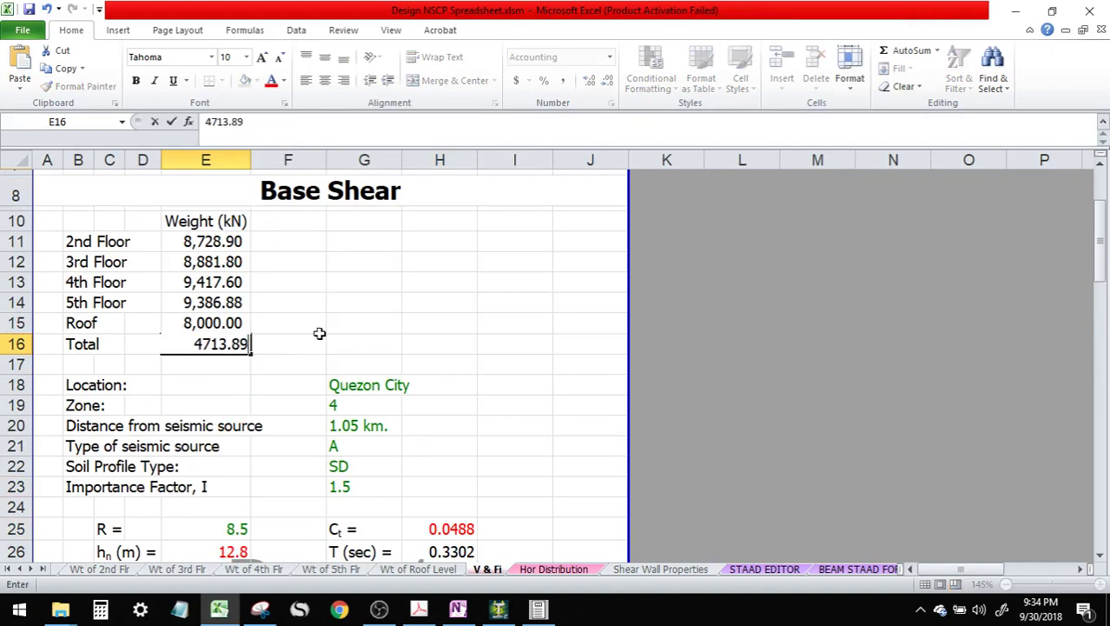
key(Return)
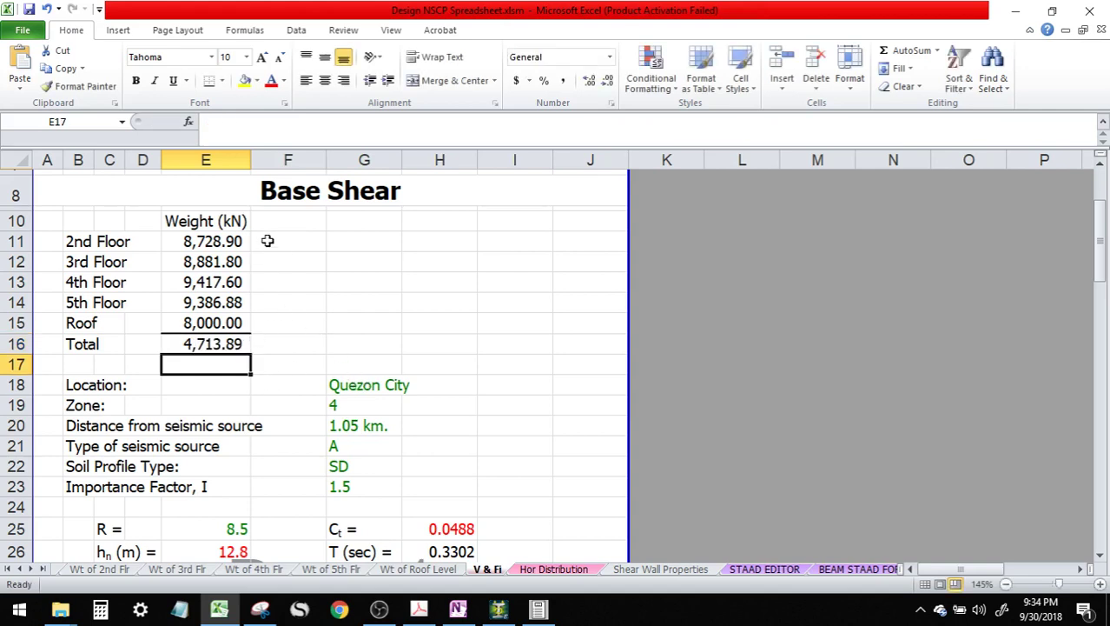
click(229, 344)
click(330, 344)
key(Left)
key(Left)
scroll(429, 358, down, 6)
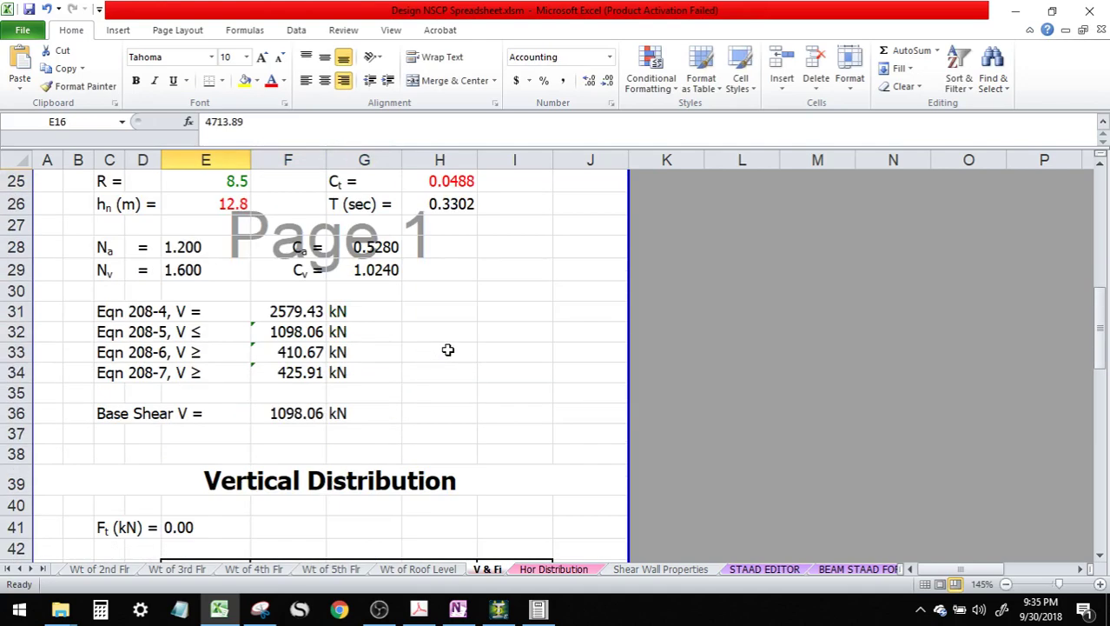
click(288, 413)
- Place the STAAD report's X-direction UBC line beside the sheet and inspect F32's Eqn 208-5 formula
click(539, 609)
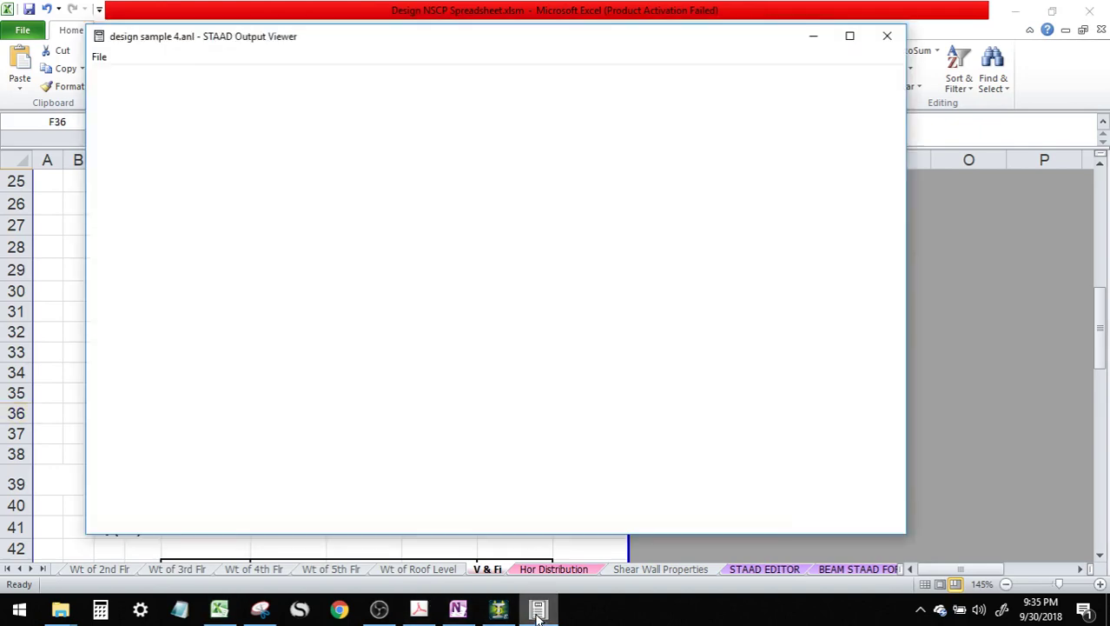
click(672, 235)
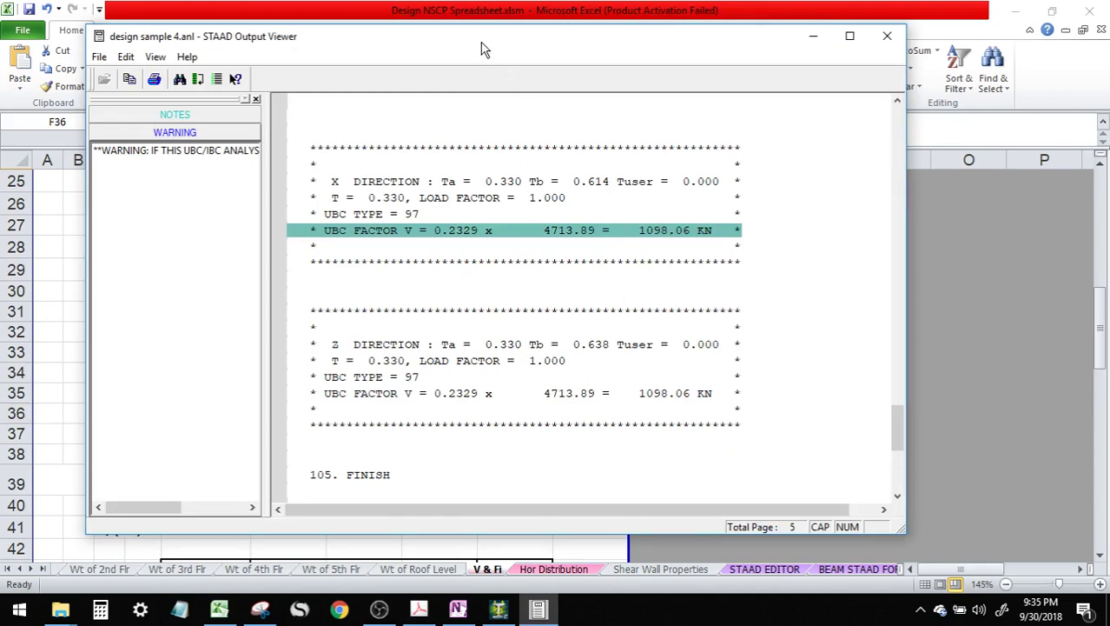
drag(484, 49, 815, 47)
click(892, 236)
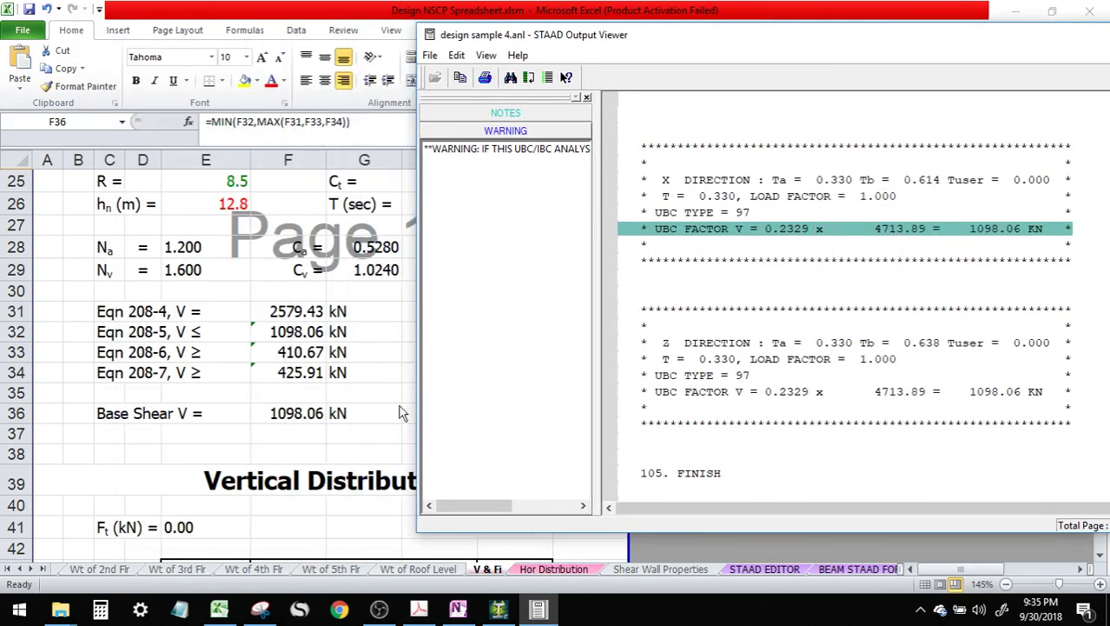
click(139, 346)
click(295, 330)
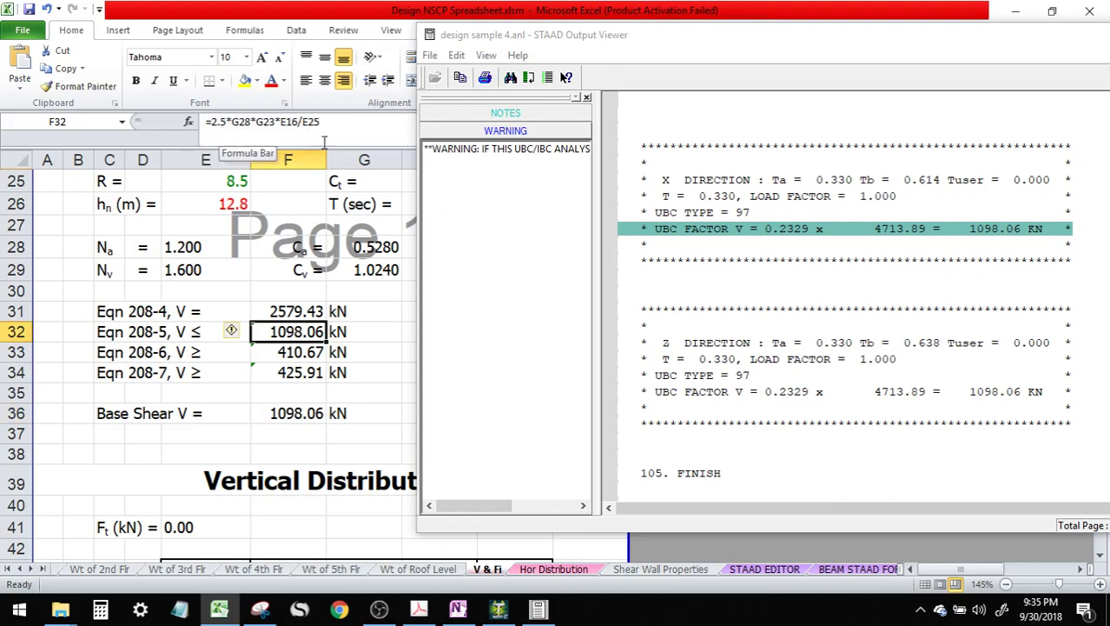
- Handwrite V = 2.5CaIW/R with the black pen on the OneNote page and circle it
click(458, 609)
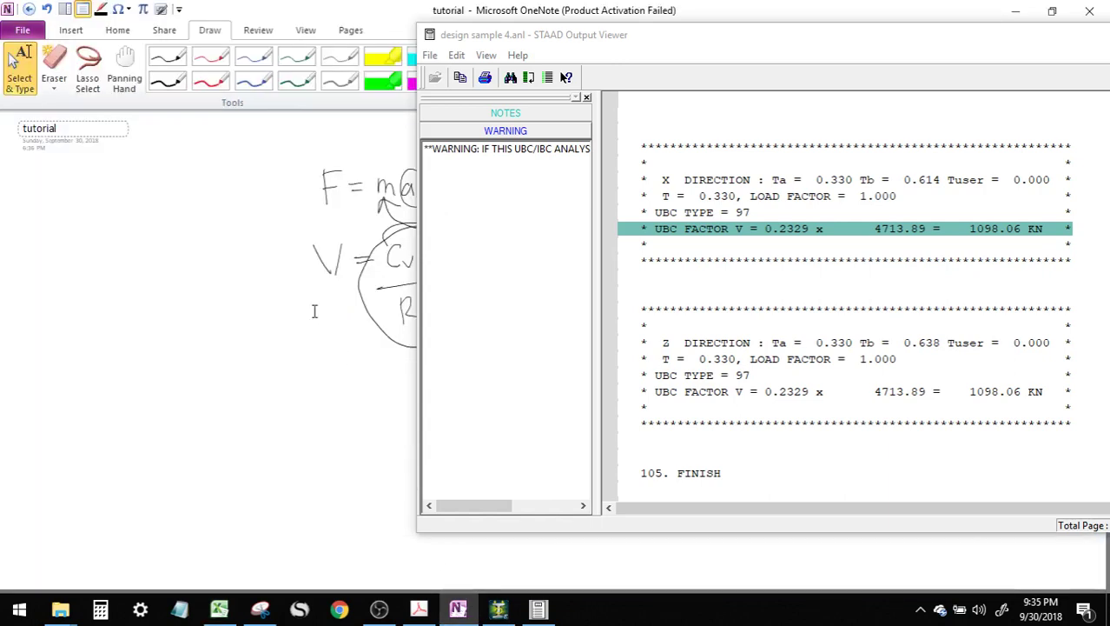
drag(683, 40, 807, 43)
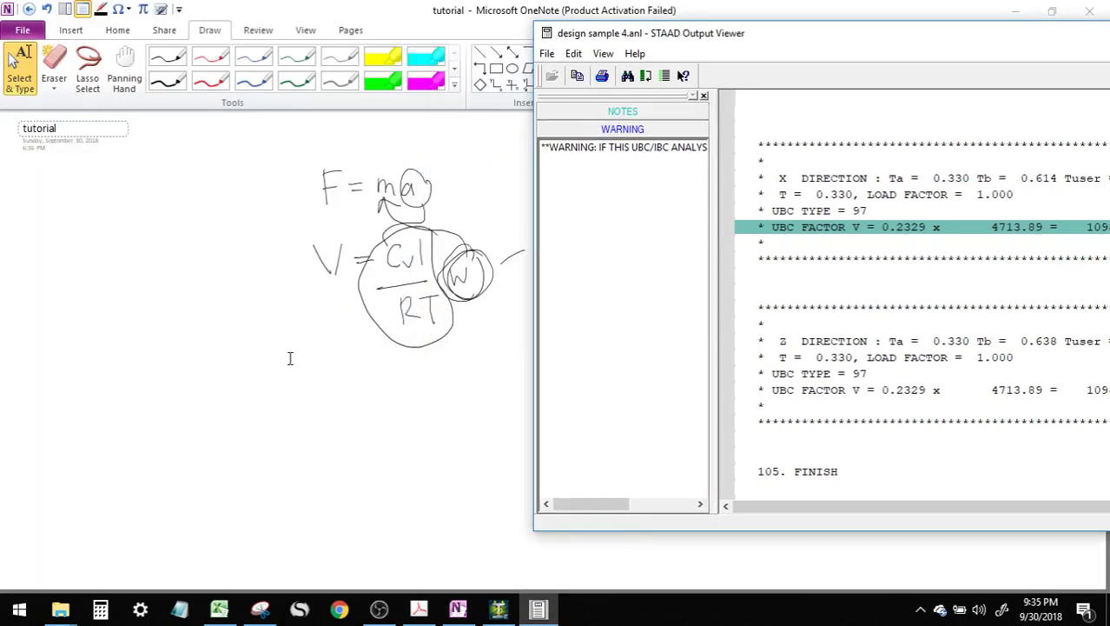
click(168, 57)
drag(180, 379, 189, 345)
drag(197, 357, 211, 355)
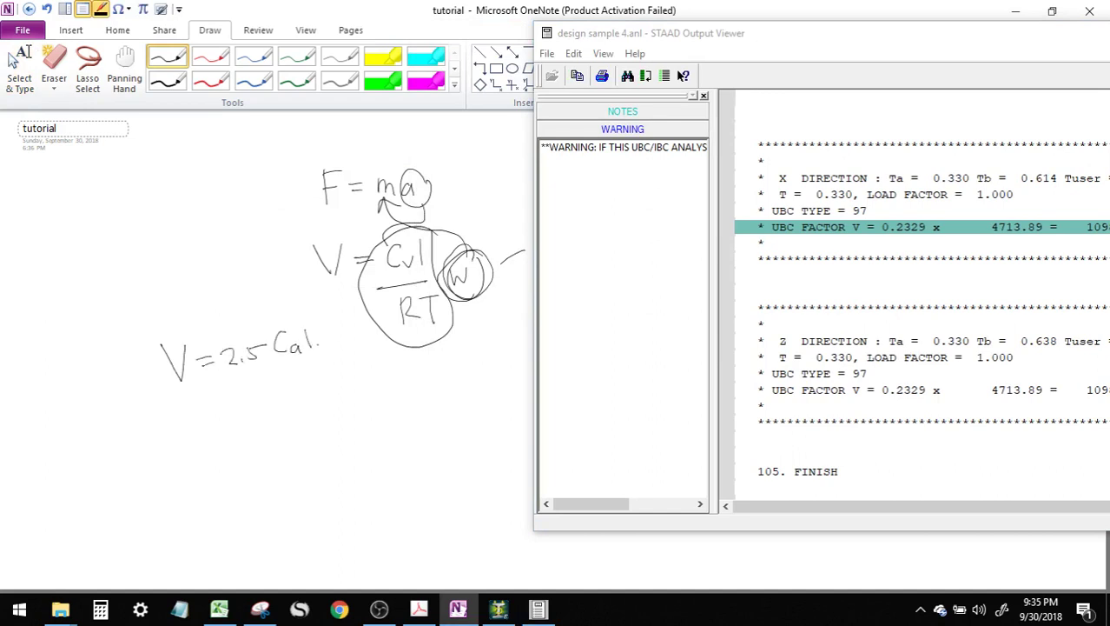
drag(225, 387, 315, 366)
mouse_move(349, 306)
mouse_down()
mouse_move(178, 404)
mouse_move(375, 353)
mouse_up()
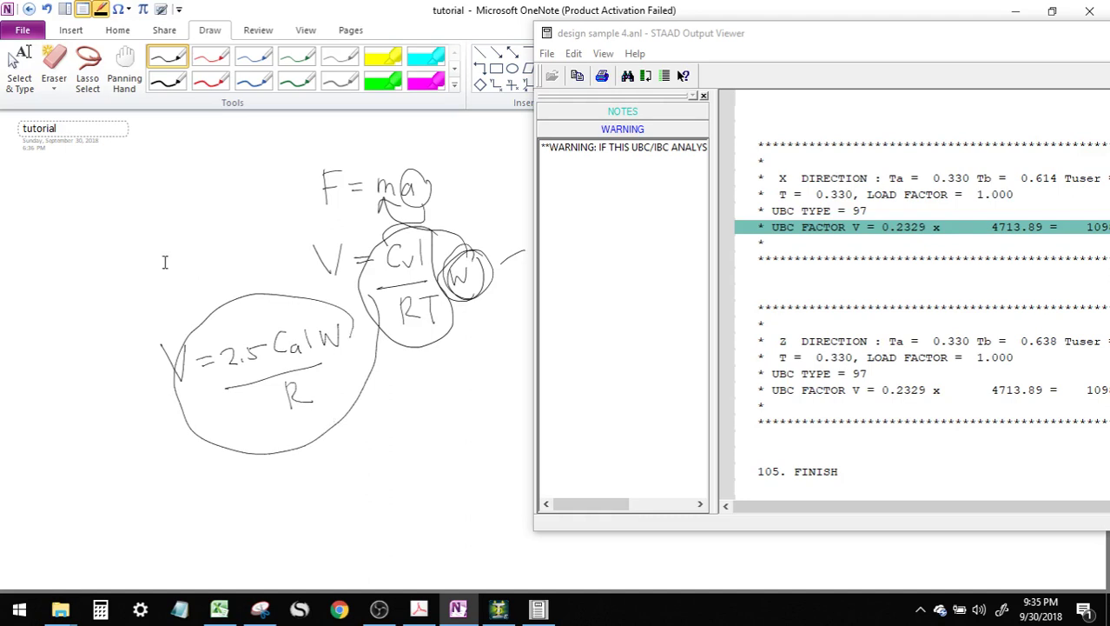
click(19, 69)
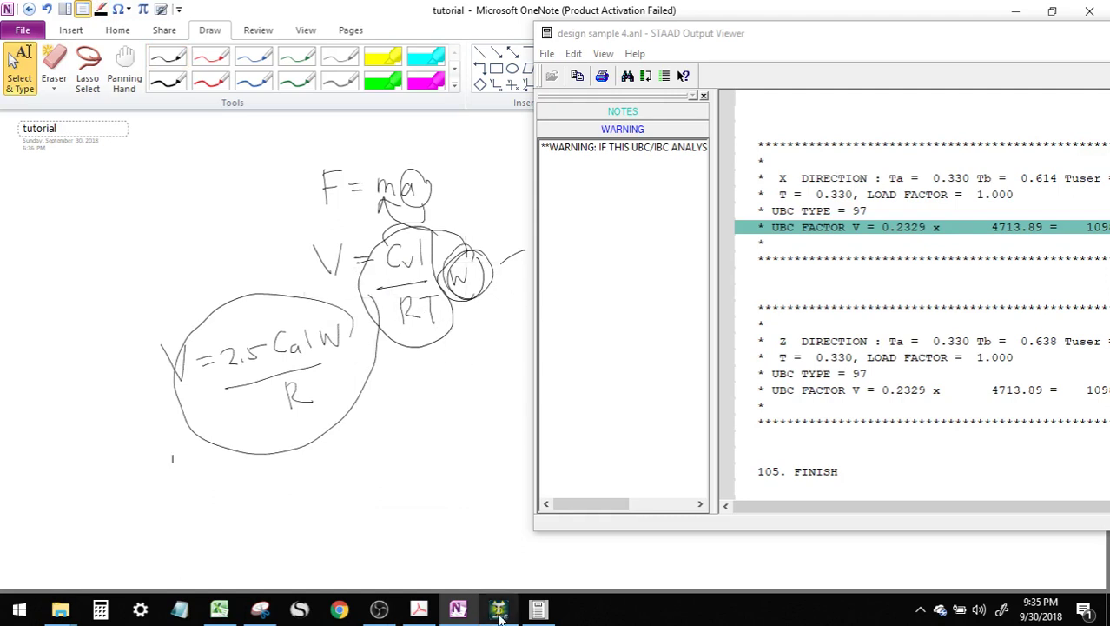
- Check the equation 208-4 and 208-5 formulas in cells F31 and F32
click(219, 608)
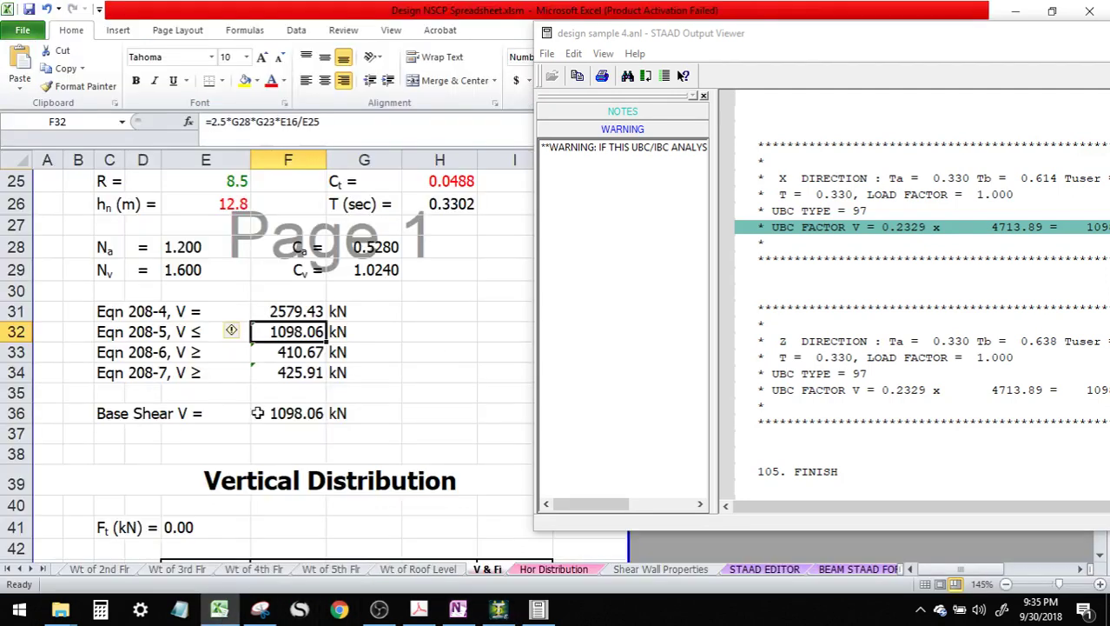
click(287, 311)
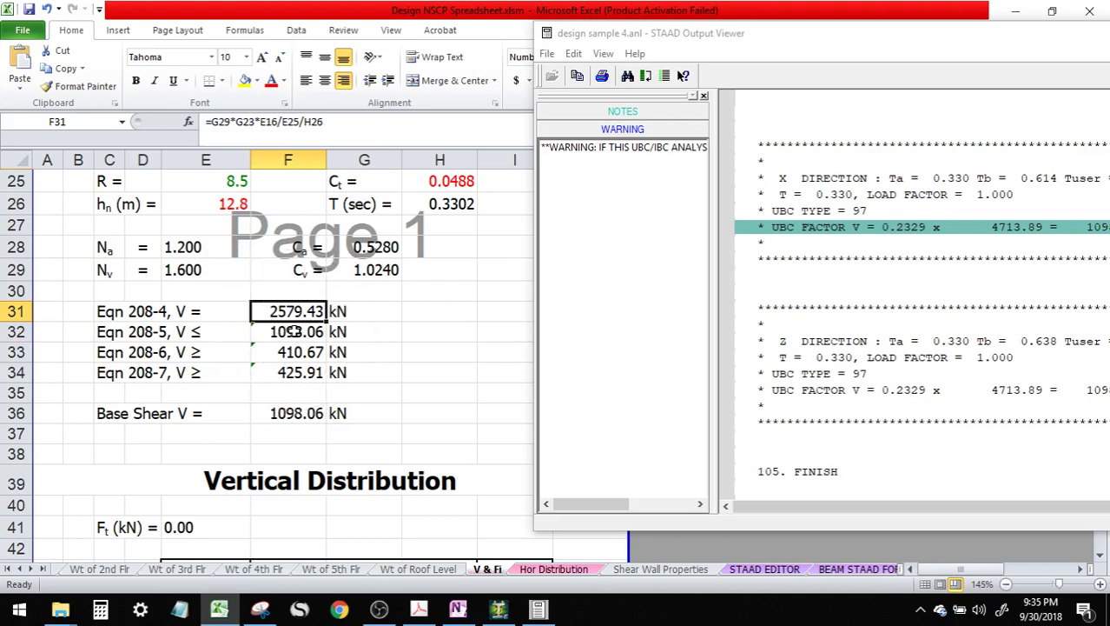
click(814, 42)
drag(815, 42, 873, 41)
click(421, 331)
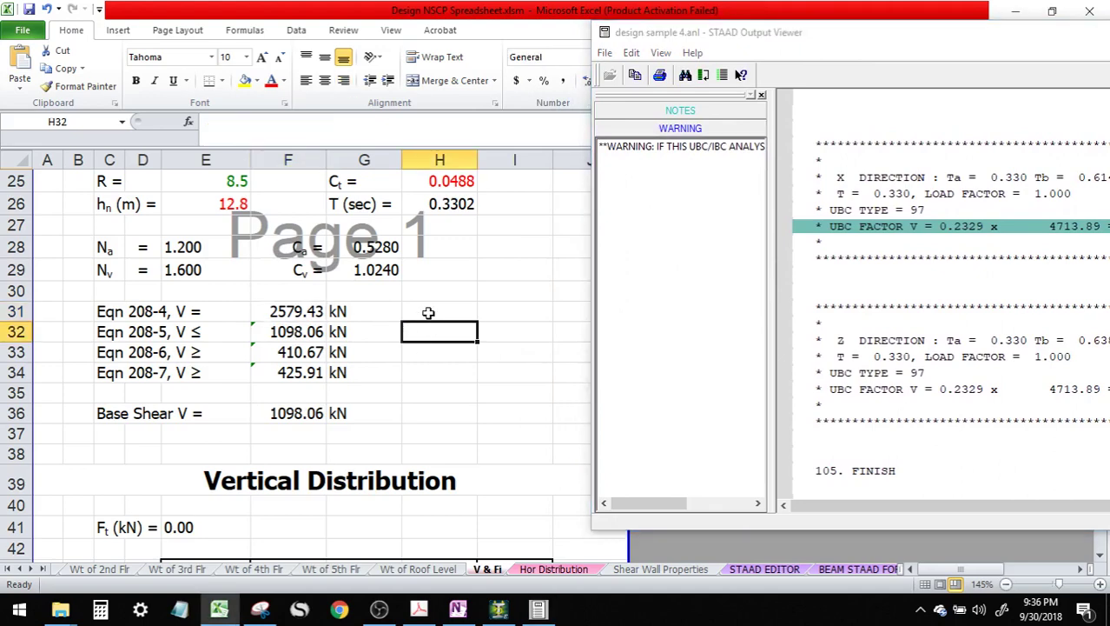
click(275, 318)
click(283, 337)
click(408, 330)
click(425, 308)
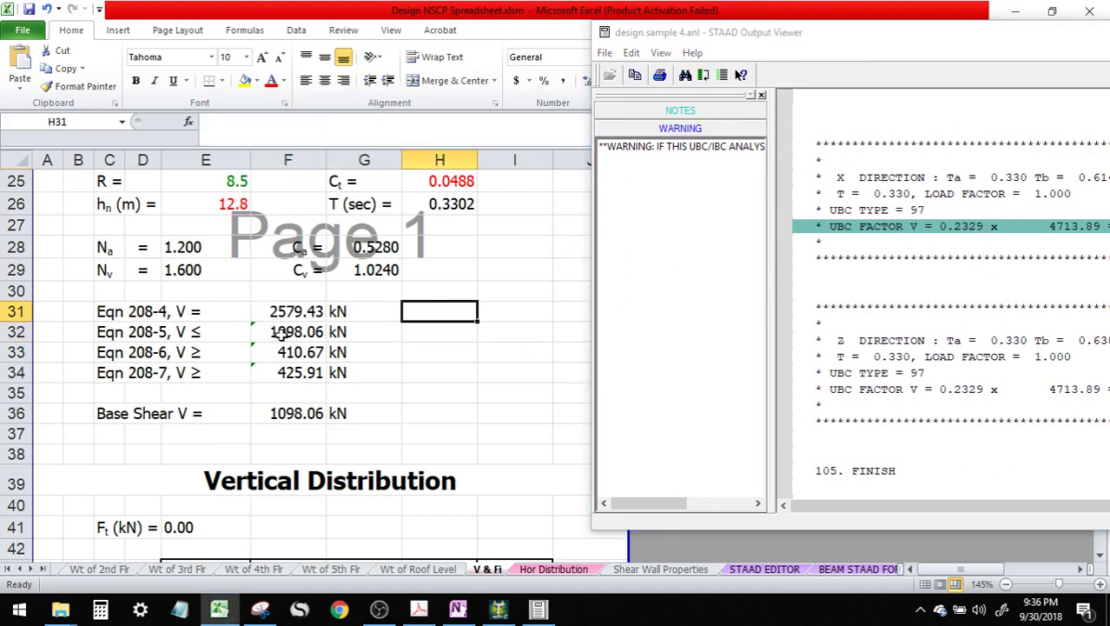
- Move the Output Viewer back over the sheet showing X-direction base shear 1098.06 KN
scroll(412, 330, up, 2)
scroll(459, 412, down, 3)
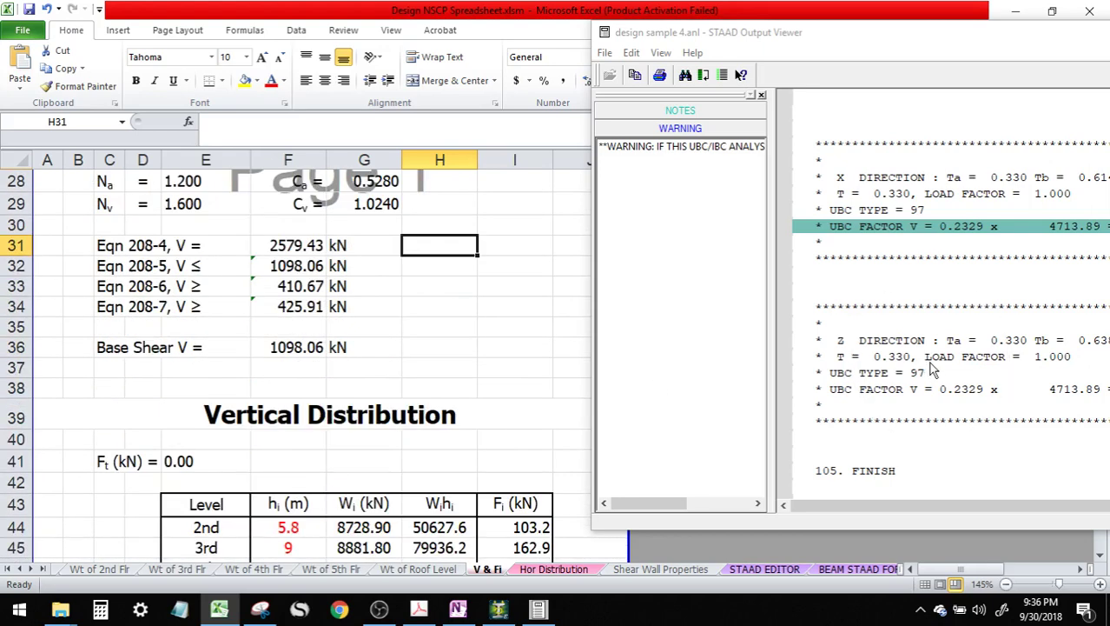
drag(906, 39, 385, 41)
scroll(638, 323, down, 3)
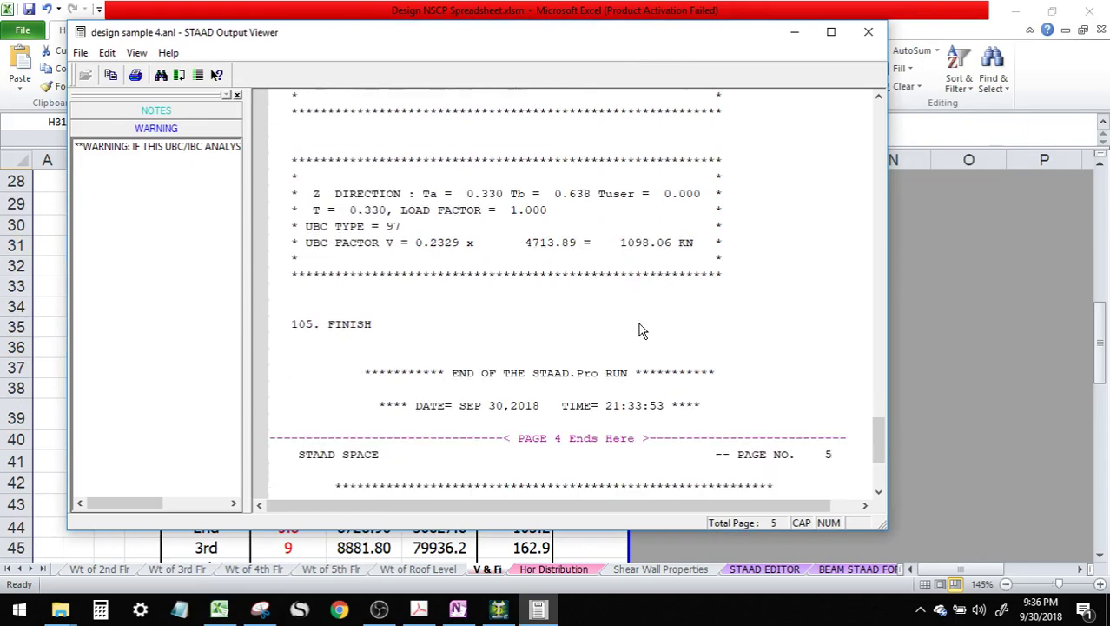
scroll(656, 333, up, 1)
scroll(656, 333, up, 2)
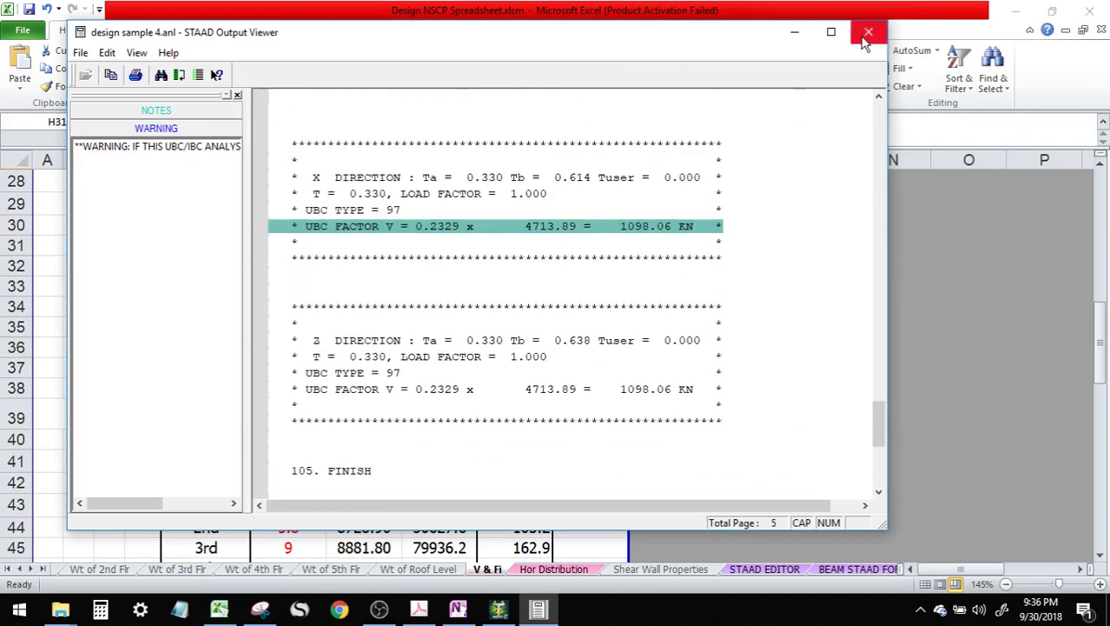